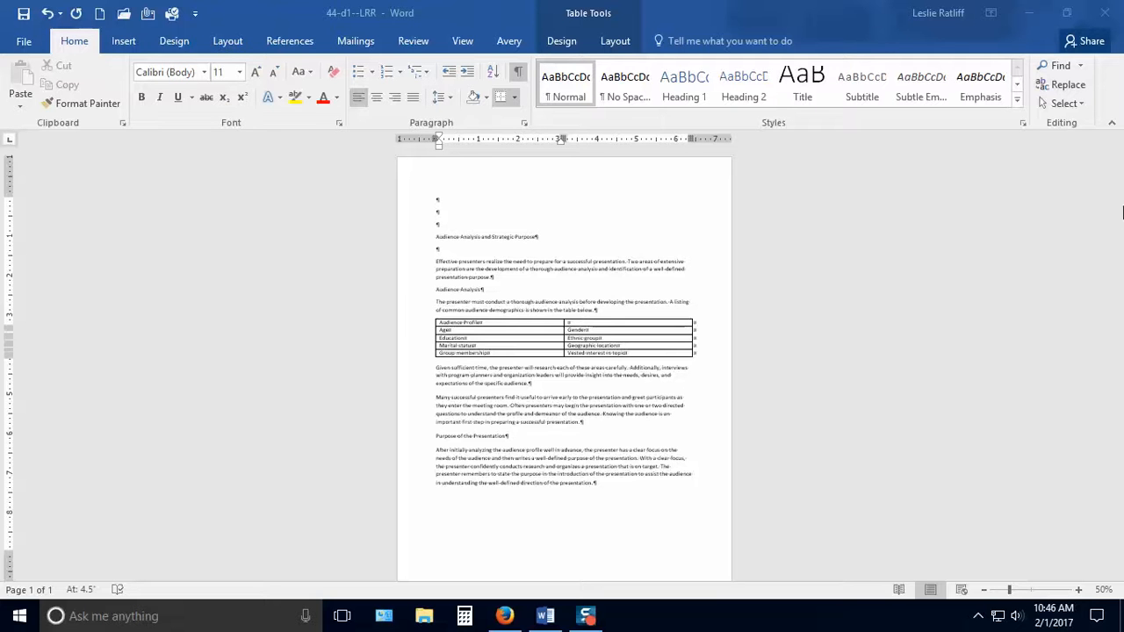
Enlarge the document view to 80% and look over the report's title, side headings, table and body paragraphs
left_click(1079, 591)
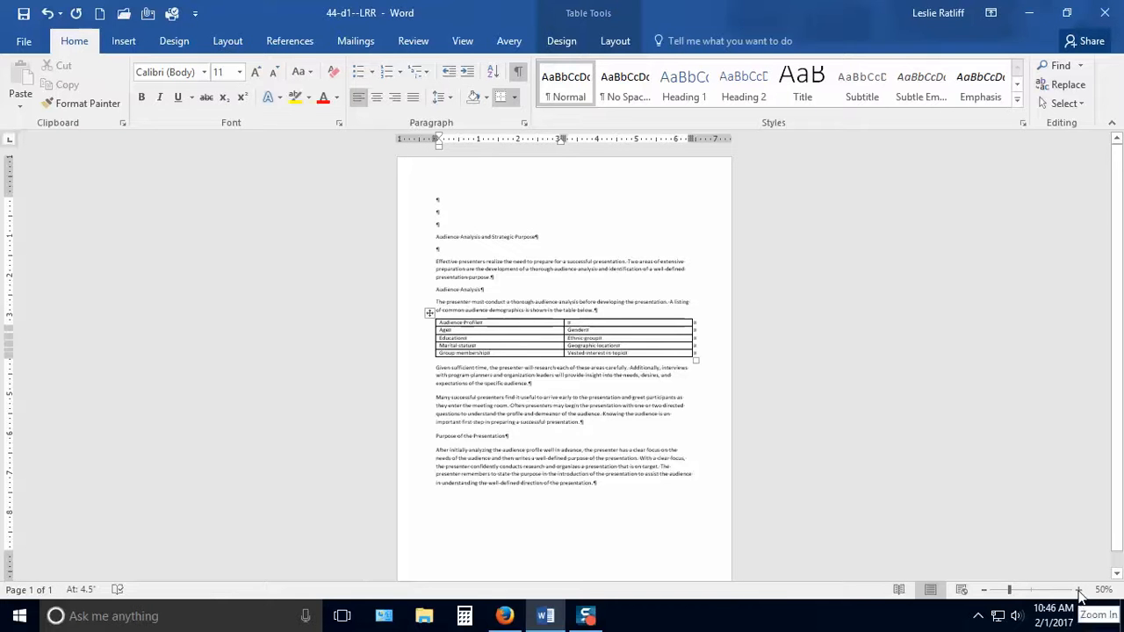
left_click(1079, 590)
left_click(1080, 591)
left_click(1080, 591)
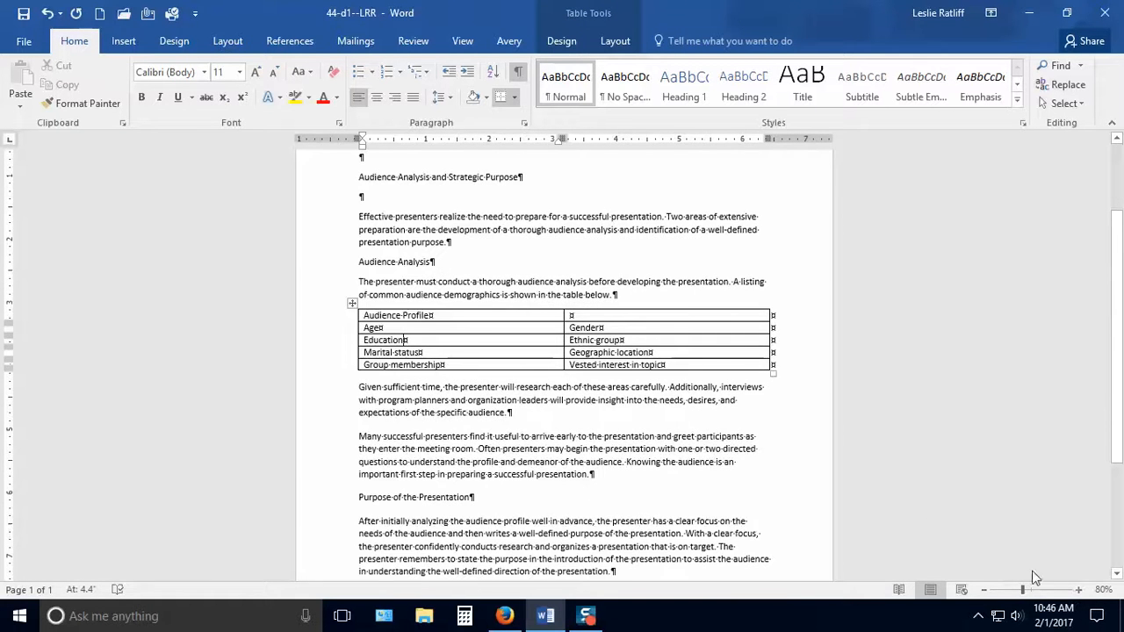
scroll(823, 454, "up", 3)
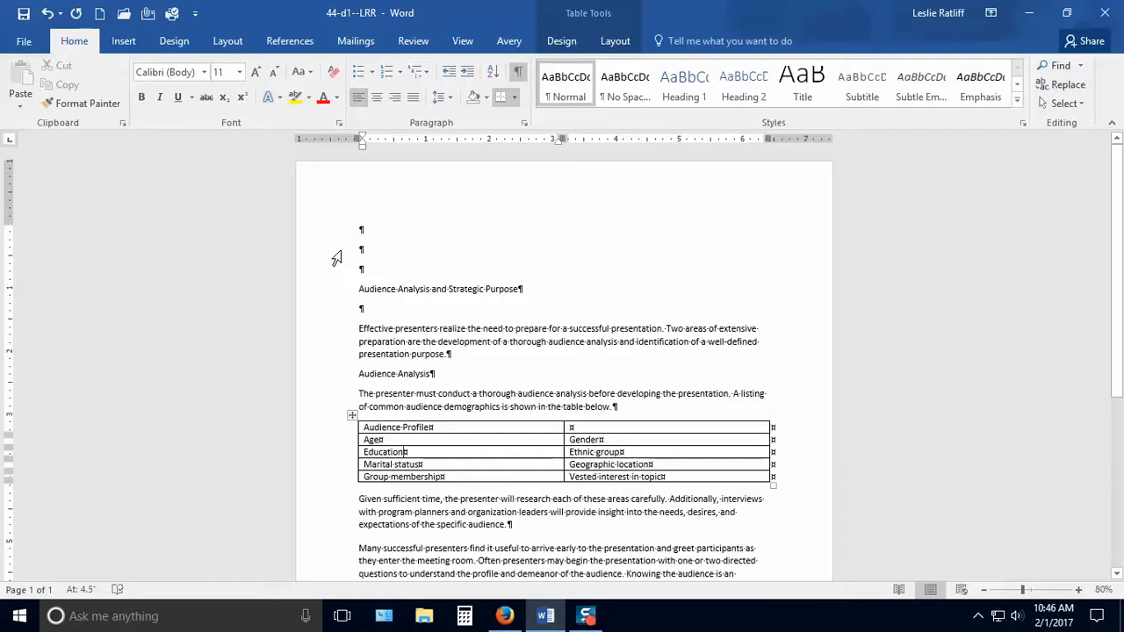
left_click(418, 288)
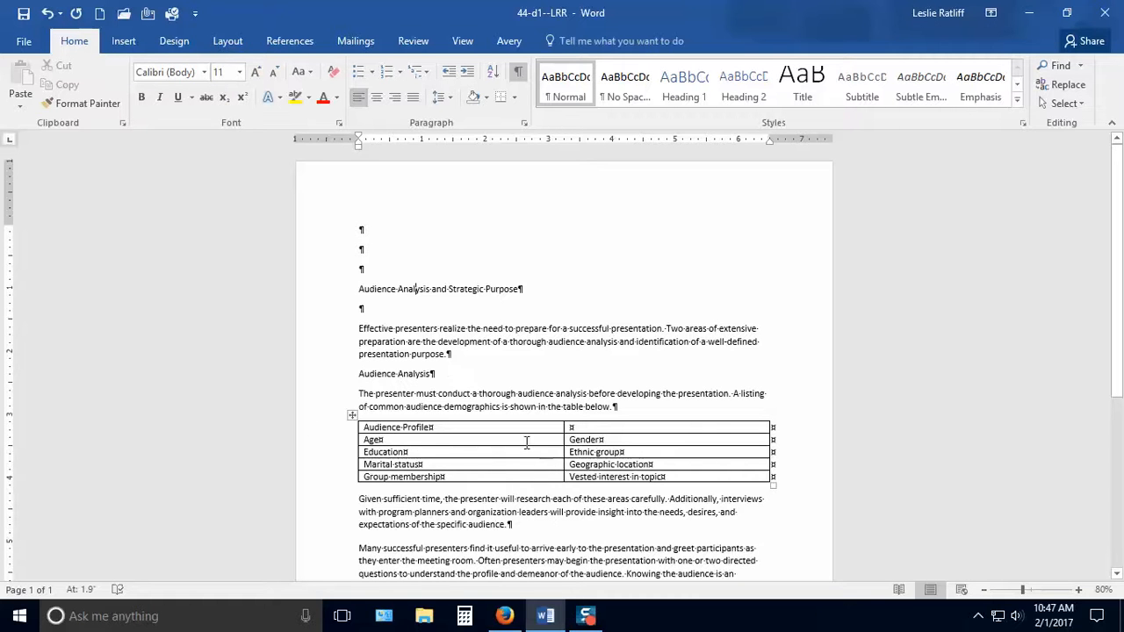
scroll(803, 446, "down", 3)
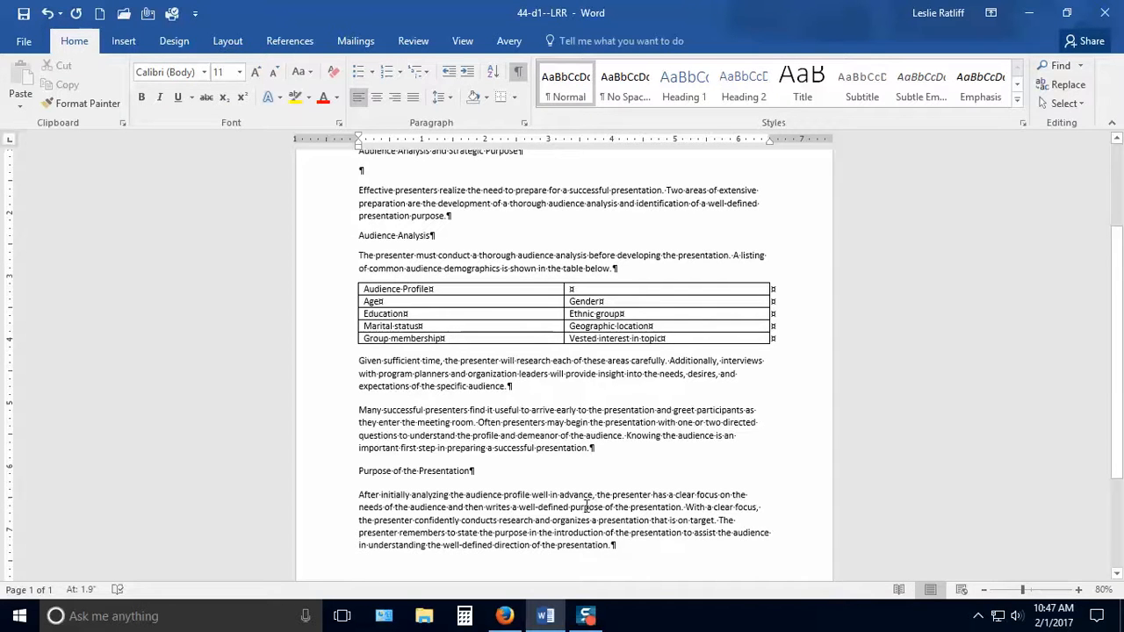
scroll(419, 492, "up", 3)
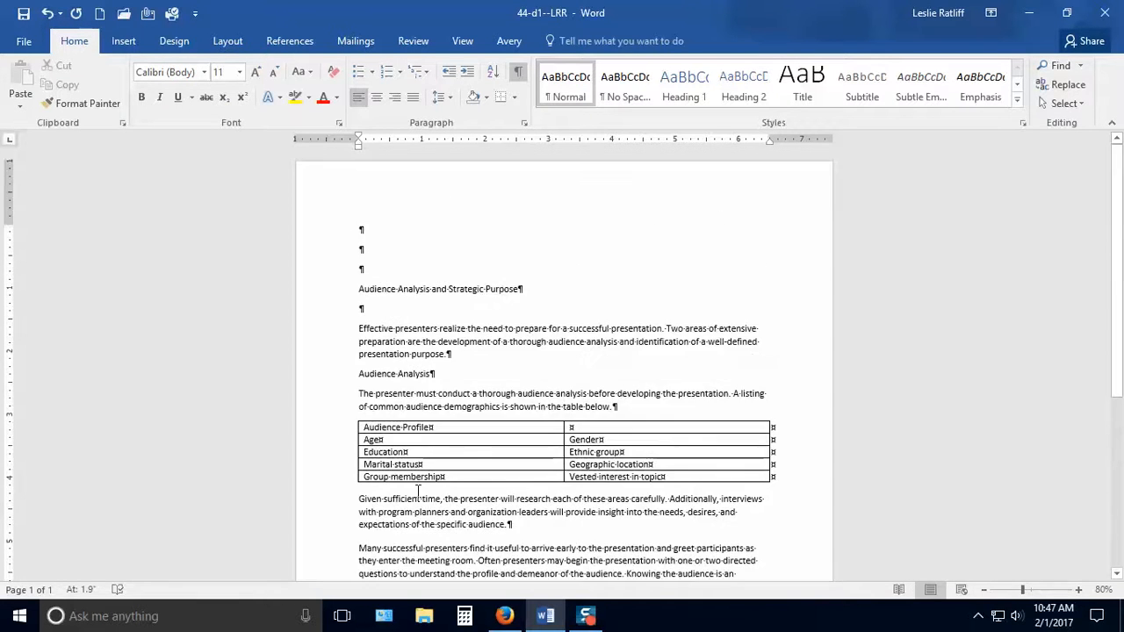
Apply the Title style to the report title "Audience Analysis and Strategic Purpose"
left_click(303, 293)
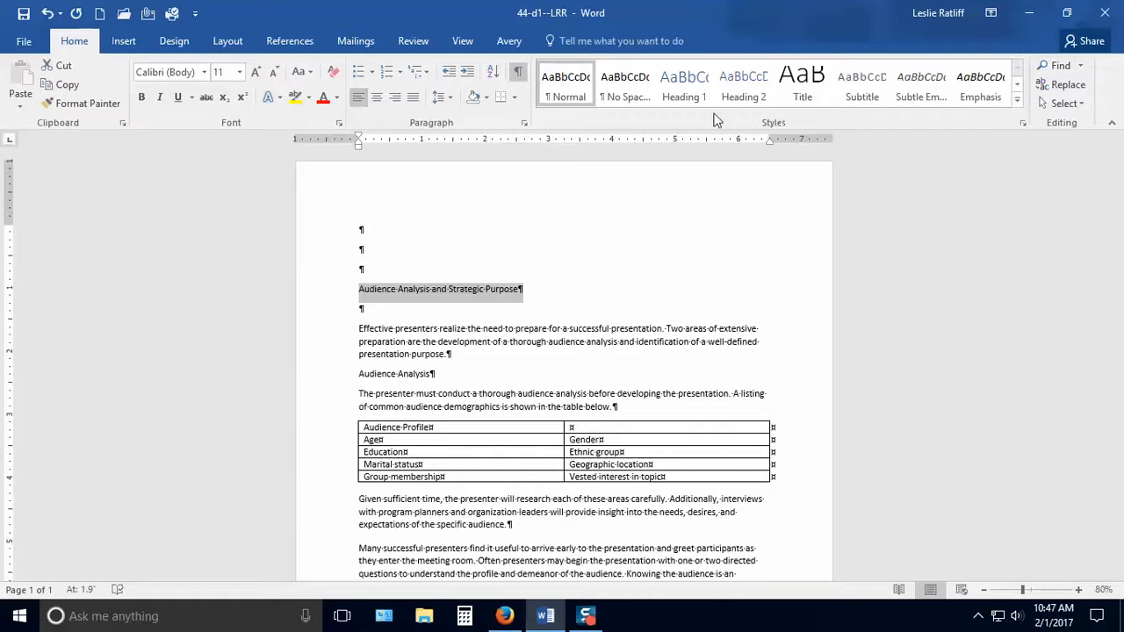
left_click(801, 97)
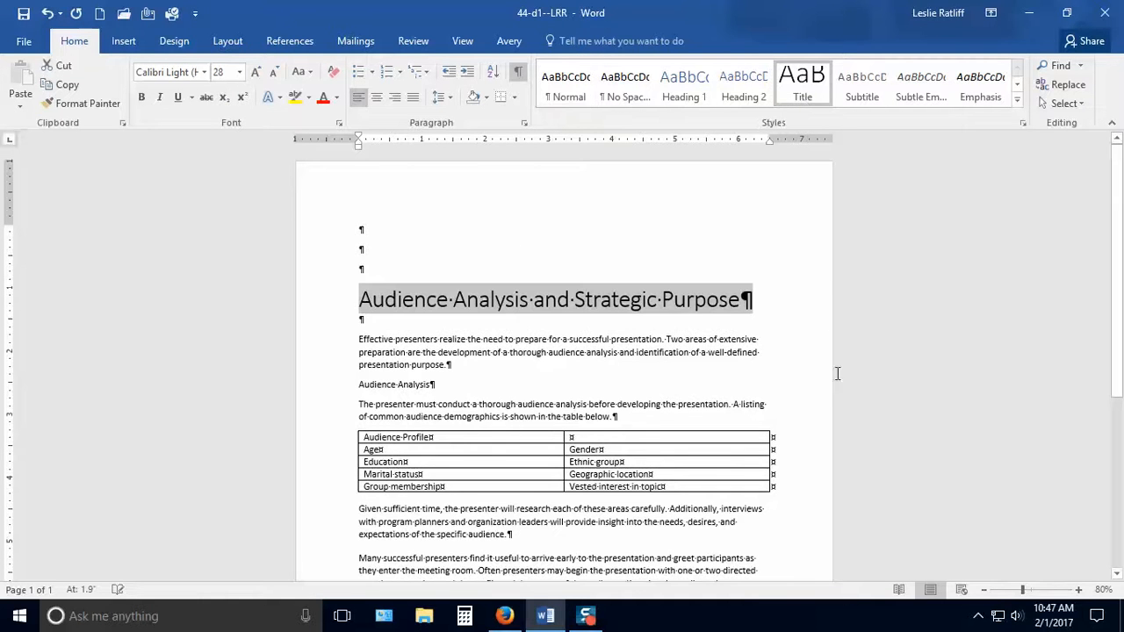
left_click(803, 302)
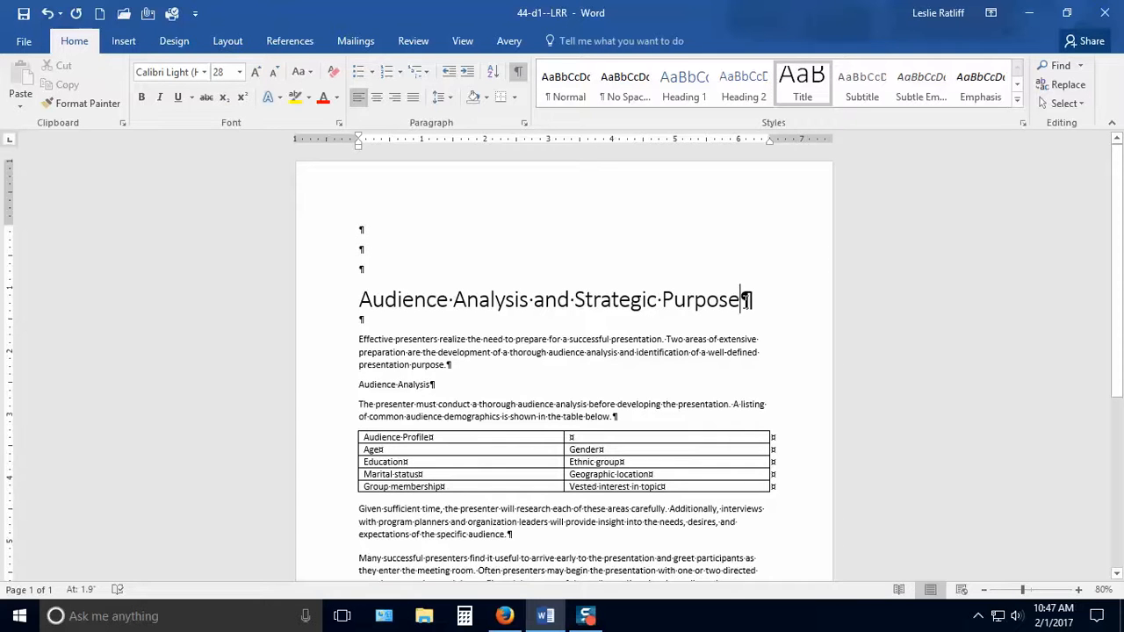
Apply the Heading 1 style to the side headings "Audience Analysis" and "Purpose of the Presentation"
left_click(304, 393)
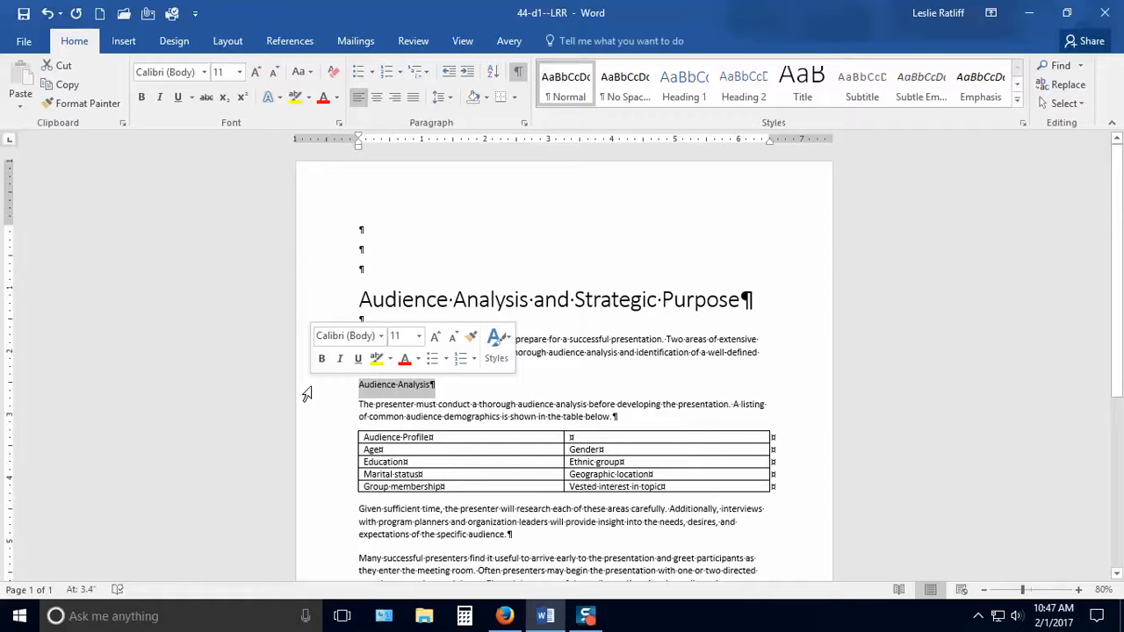
left_click(679, 93)
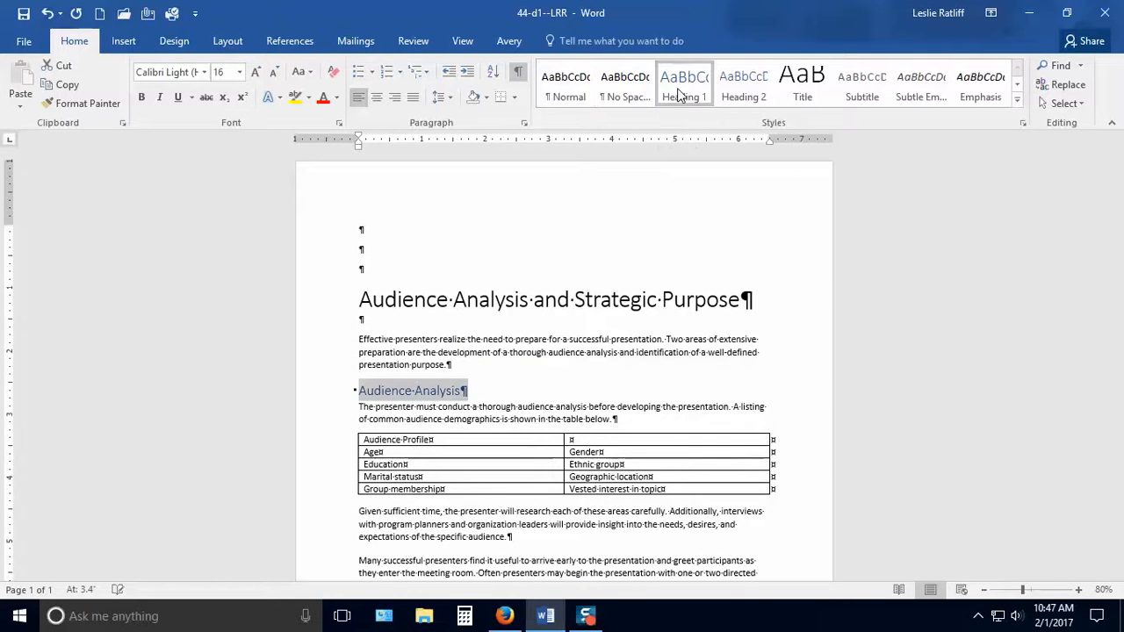
scroll(819, 292, "down", 1)
scroll(819, 292, "down", 3)
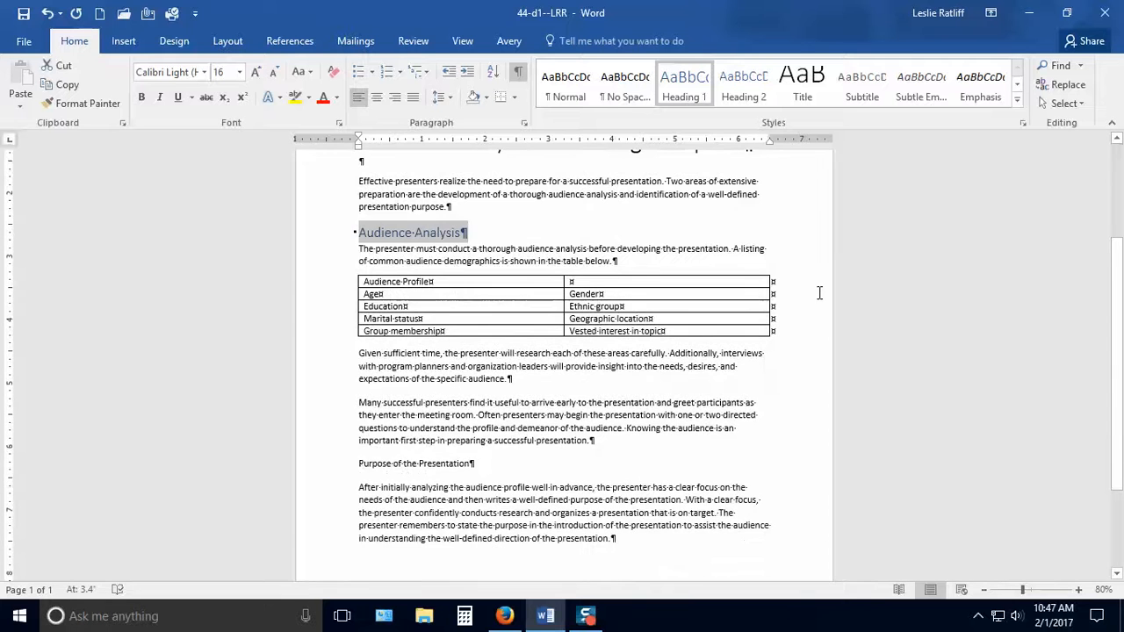
left_click(309, 472)
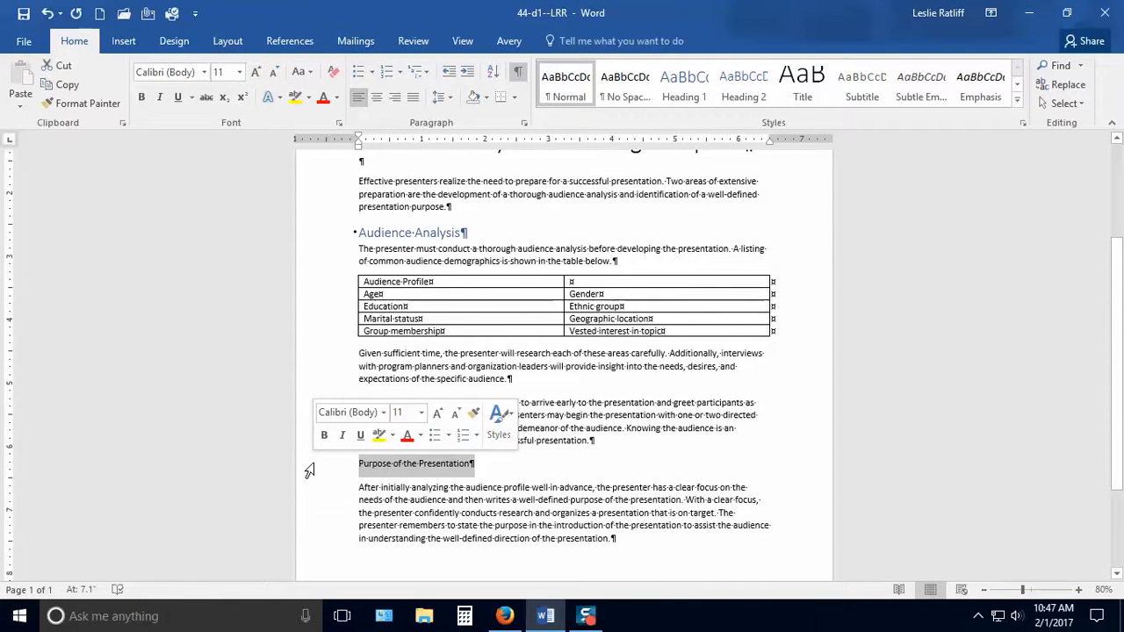
left_click(682, 95)
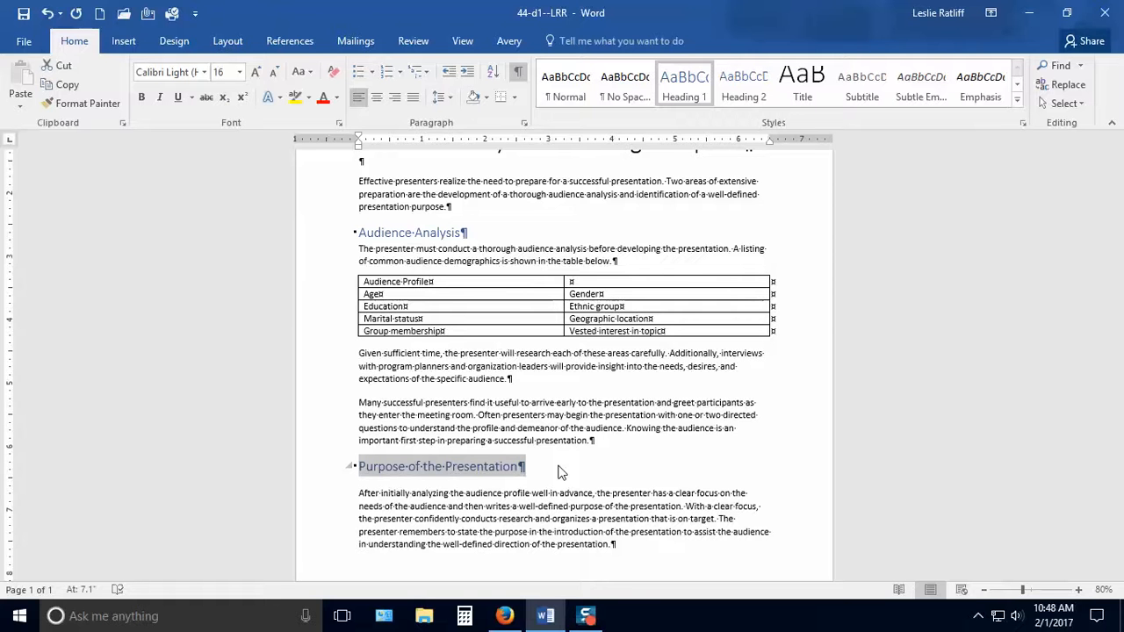
scroll(698, 395, "up", 3)
scroll(697, 395, "up", 1)
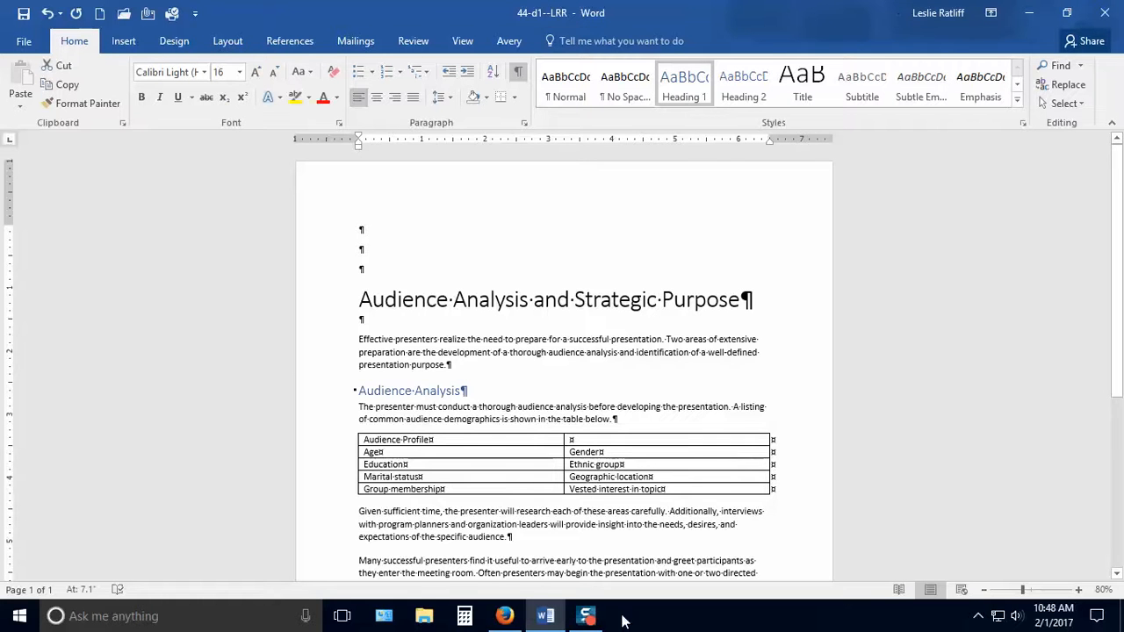
Set a custom left page margin of 1.5" for the whole document
left_click(563, 352)
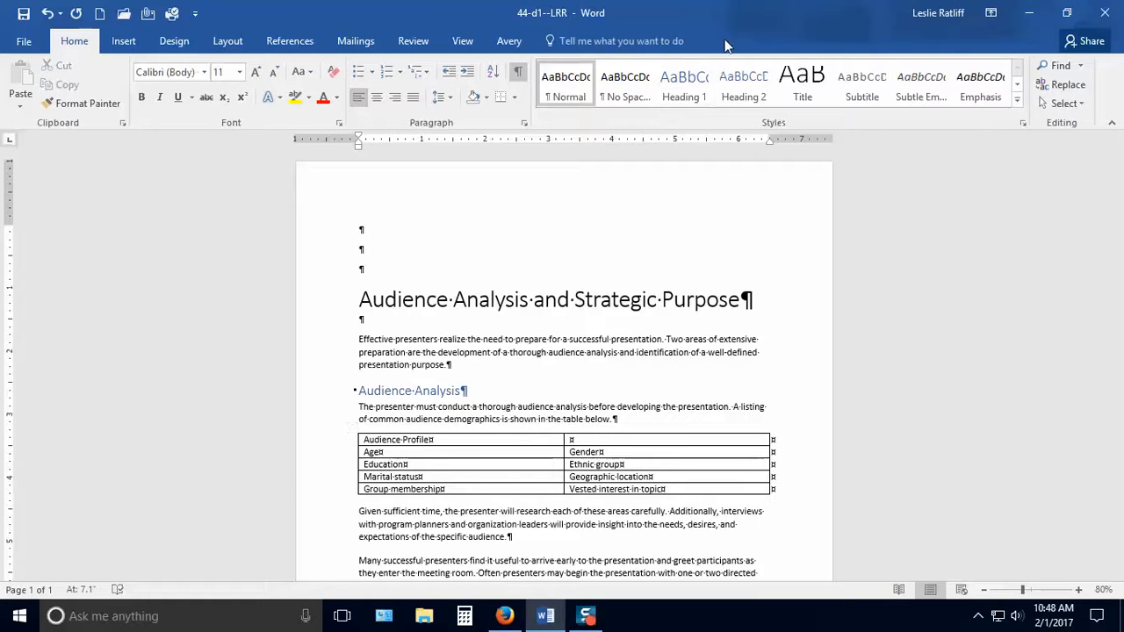
left_click(228, 42)
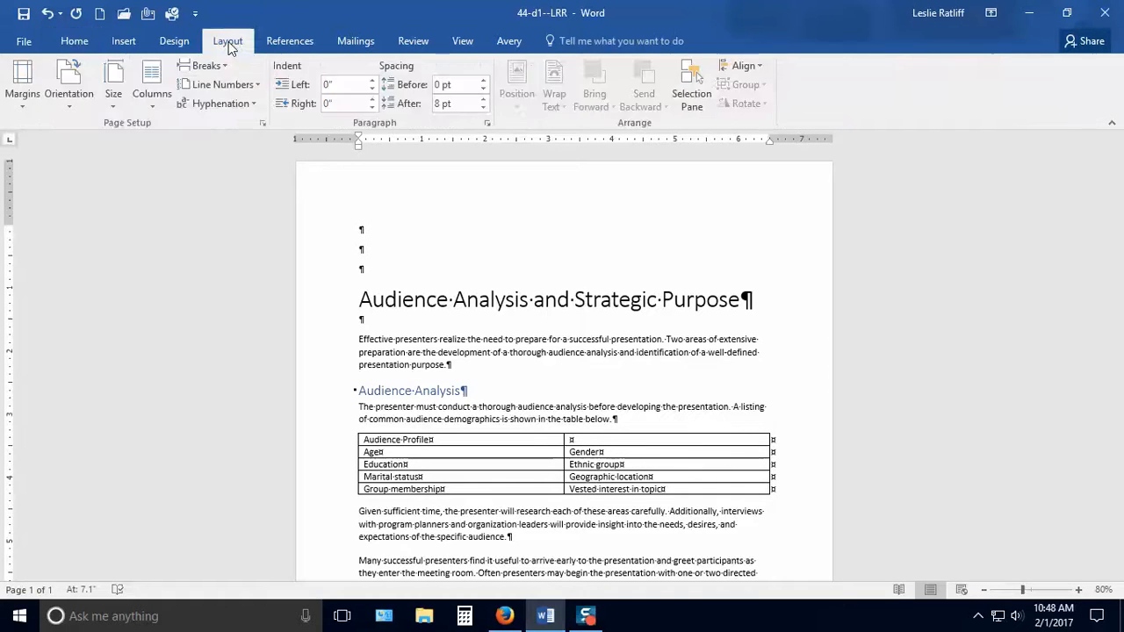
left_click(19, 107)
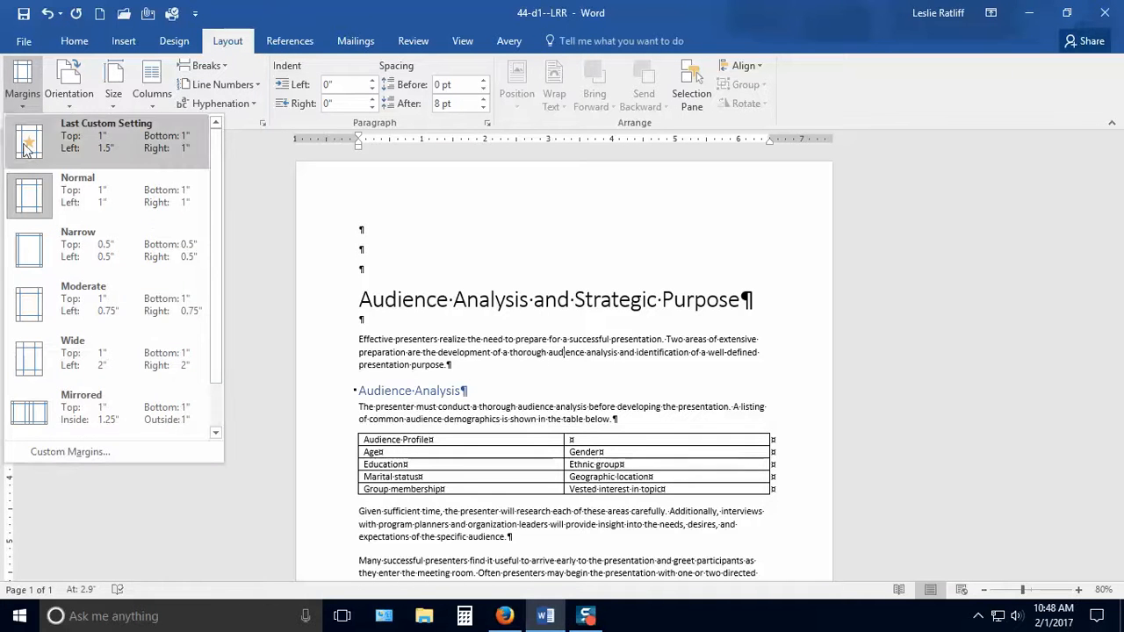
left_click(70, 456)
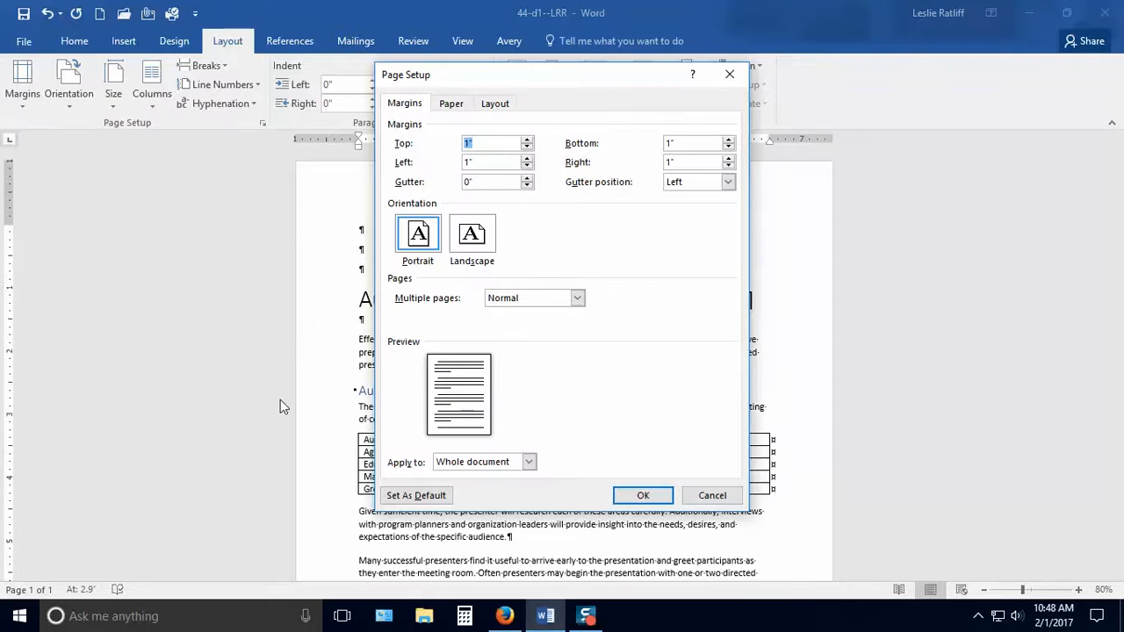
left_click_drag(495, 162, 457, 162)
left_click(644, 497)
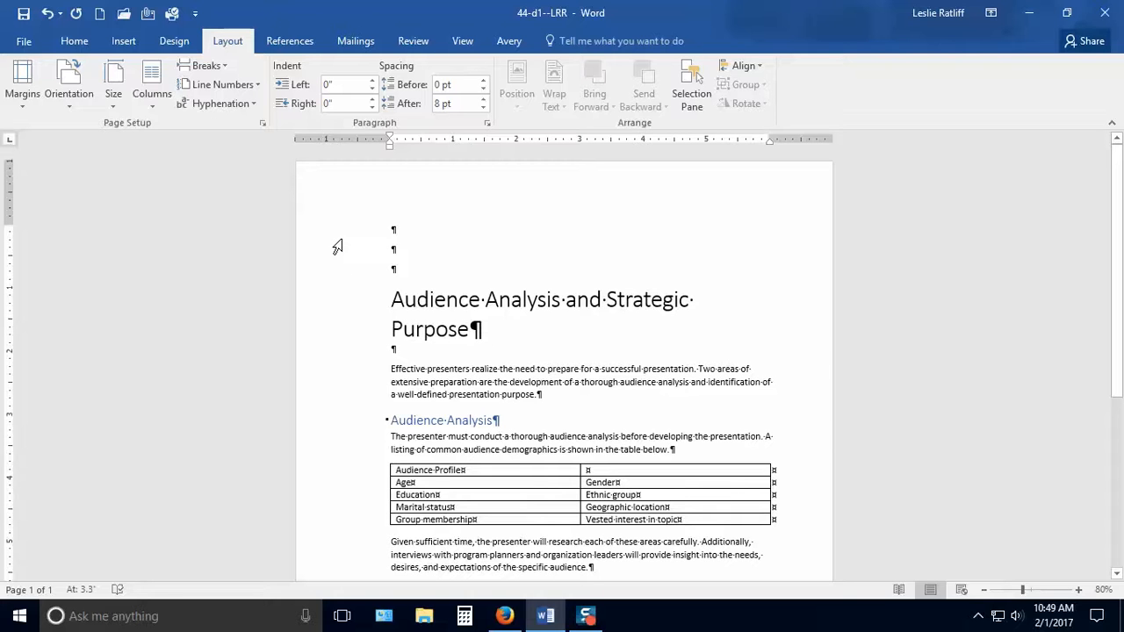
Reduce the report title's font size to 27 pt so that it fits on one line
left_click_drag(472, 328, 403, 302)
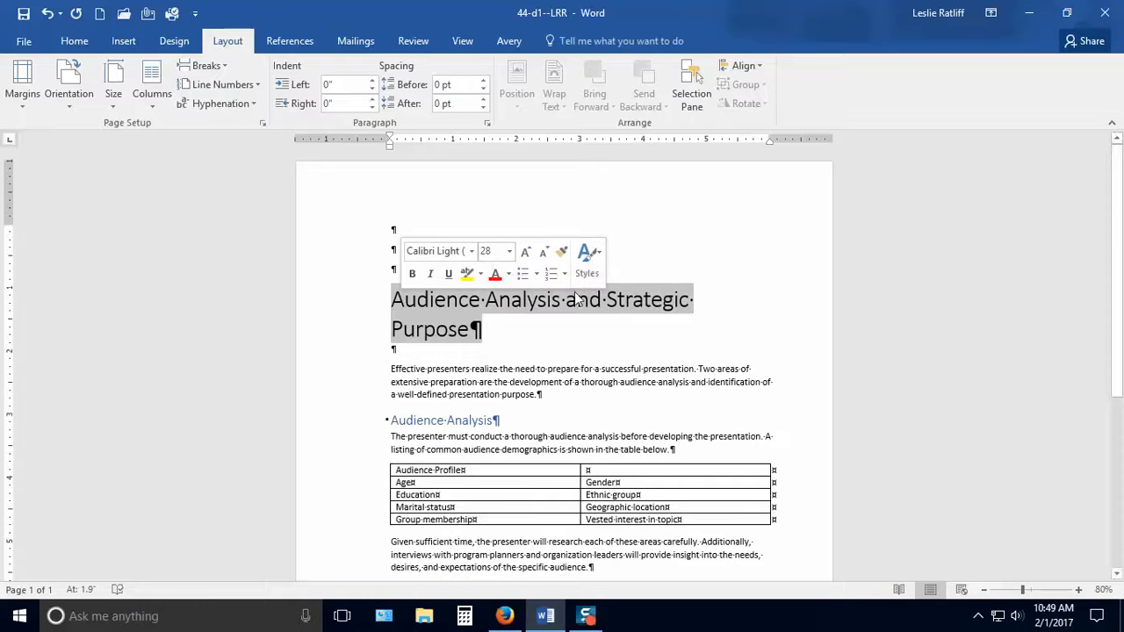
left_click(71, 51)
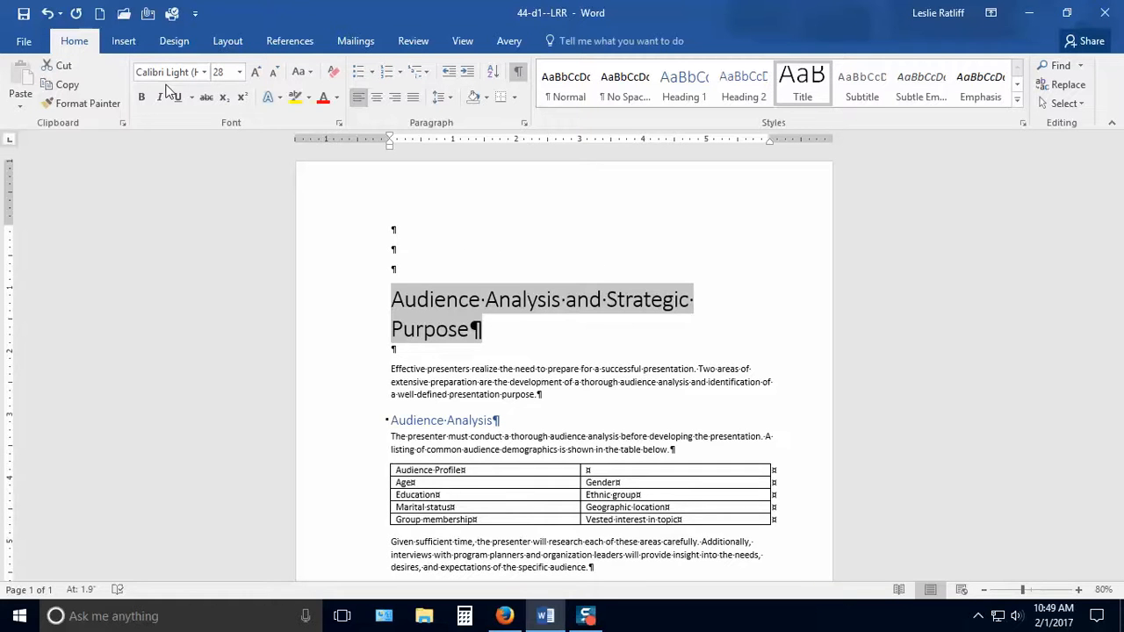
left_click(227, 73)
type("2")
key("Return")
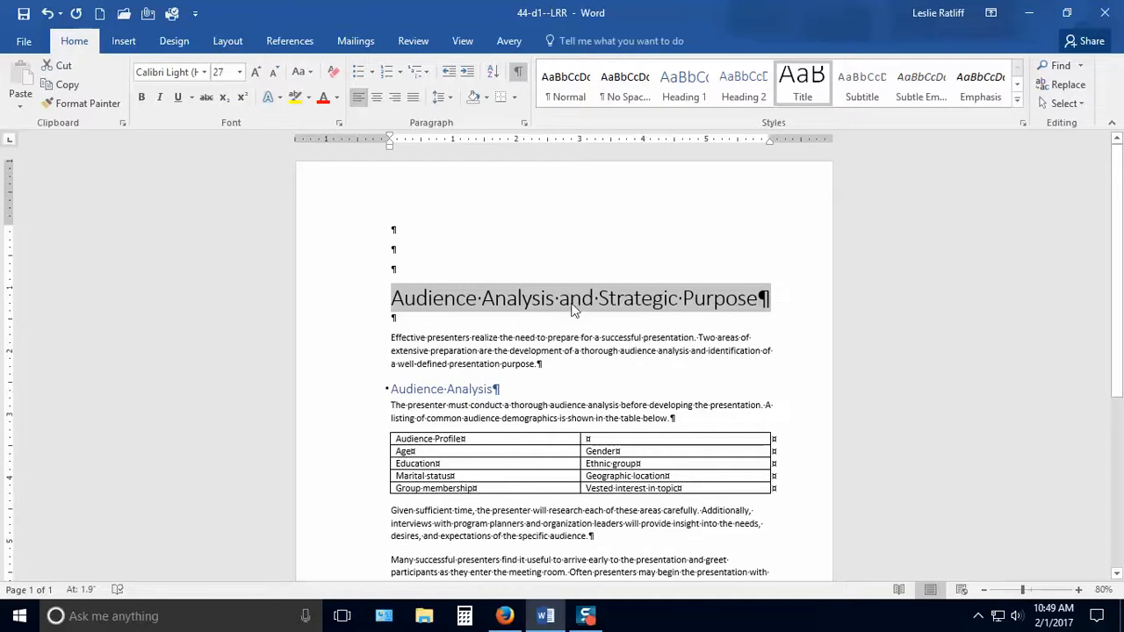
left_click(787, 295)
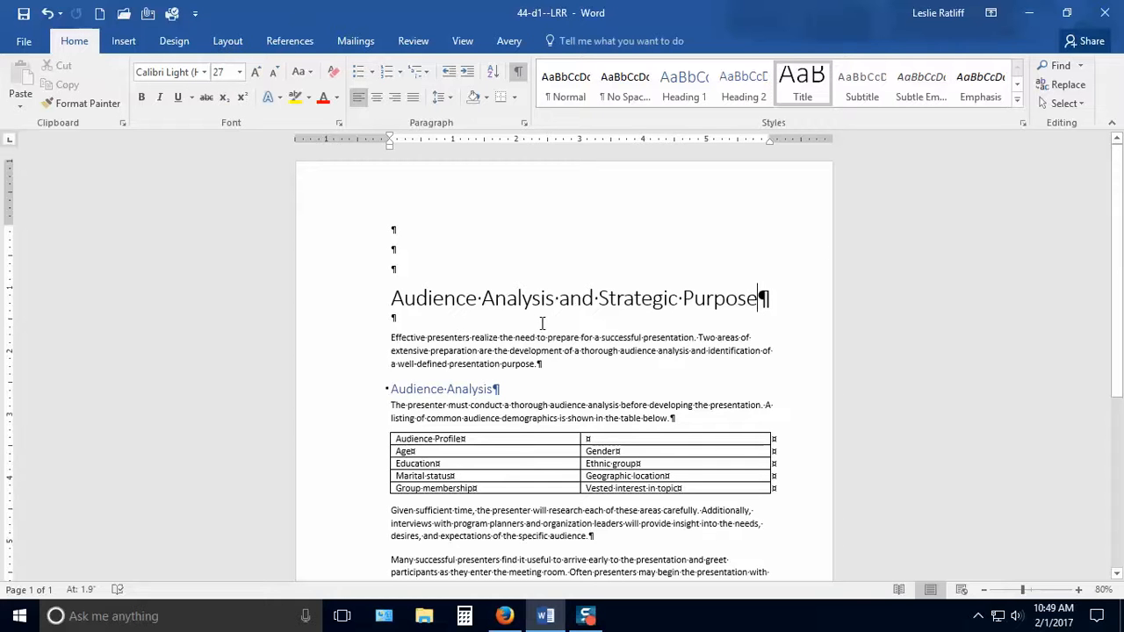
Apply the solid blue table style from the List Tables group to the whole Audience Profile table
scroll(625, 321, "down", 3)
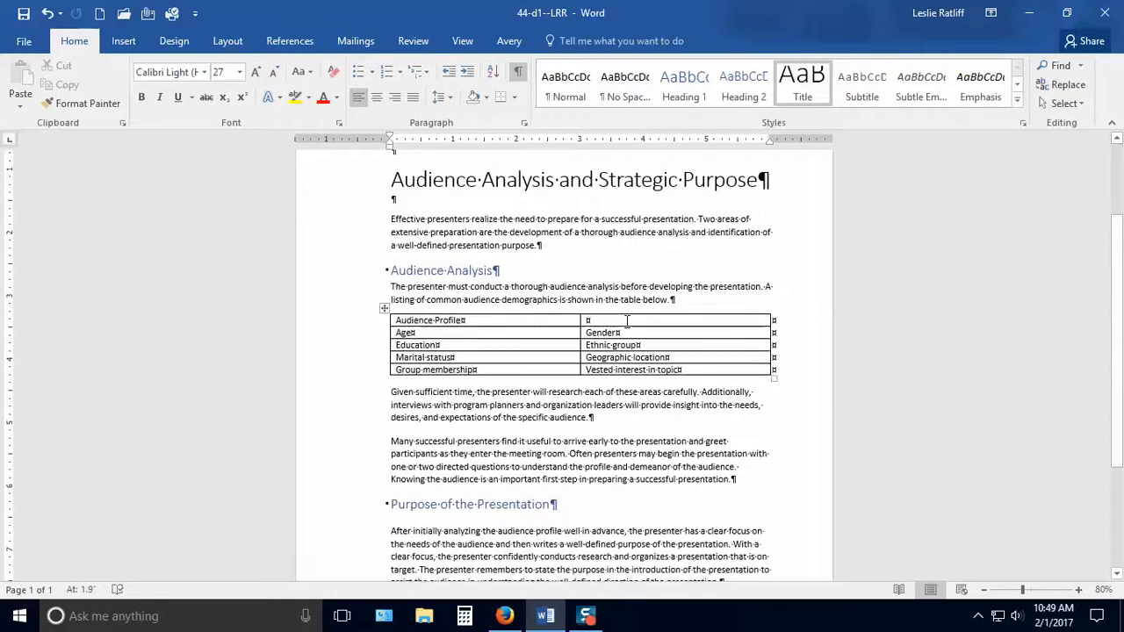
left_click(384, 308)
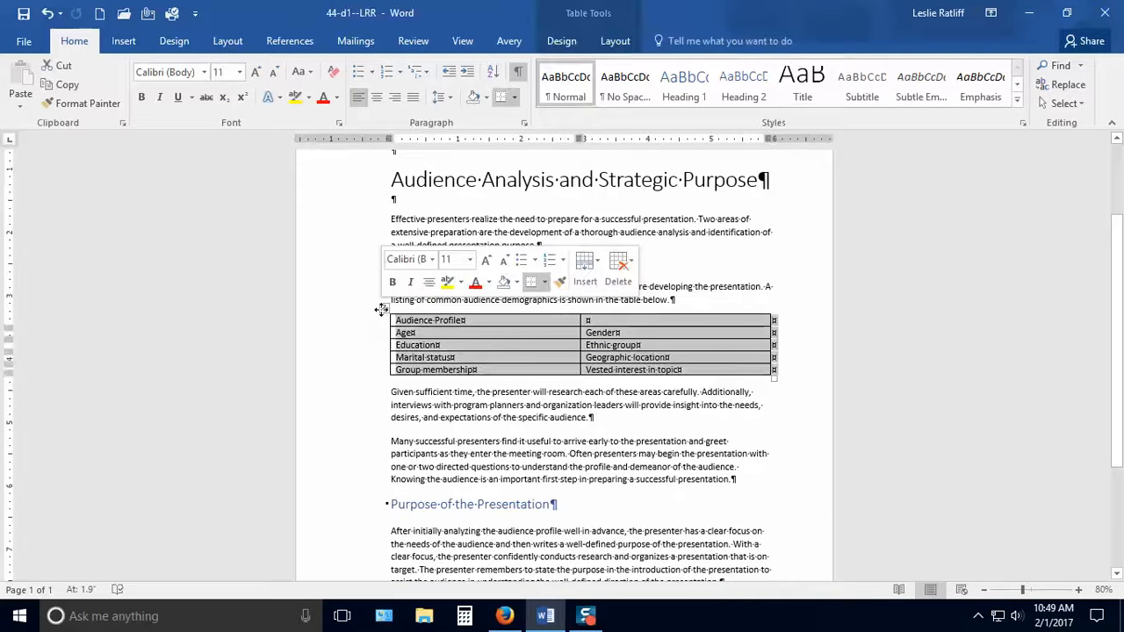
left_click(562, 42)
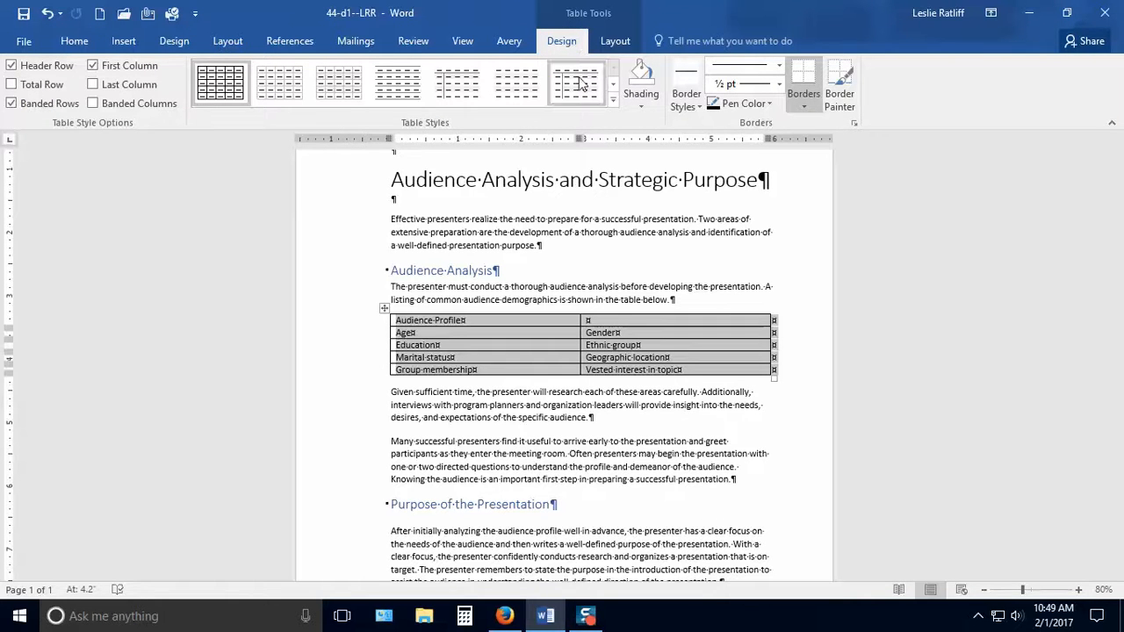
left_click(613, 99)
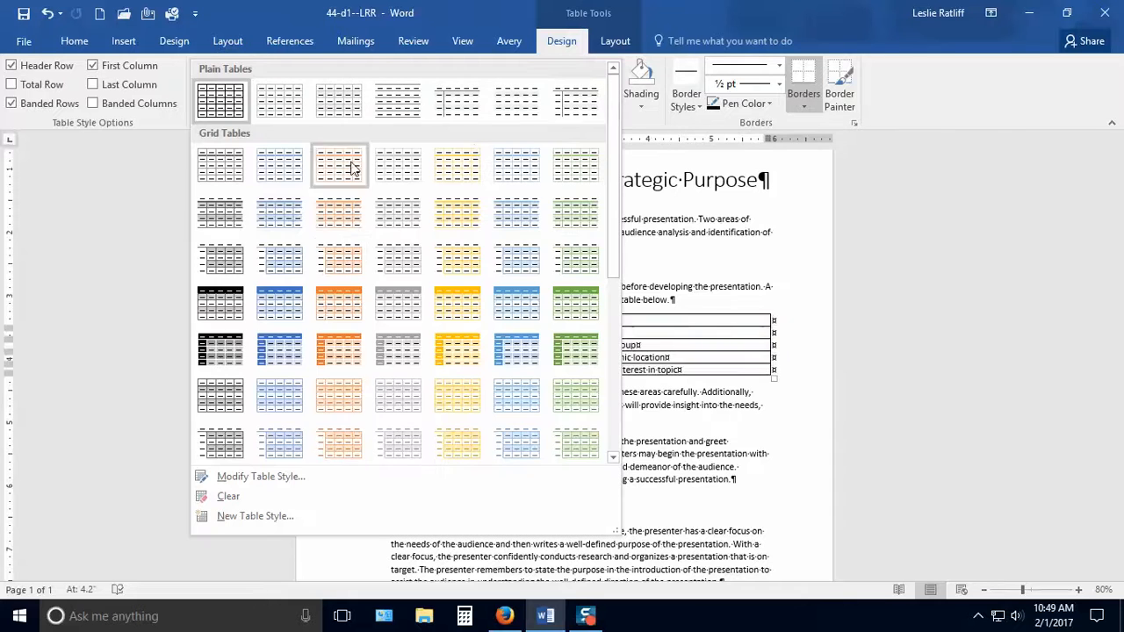
scroll(350, 332, "down", 6)
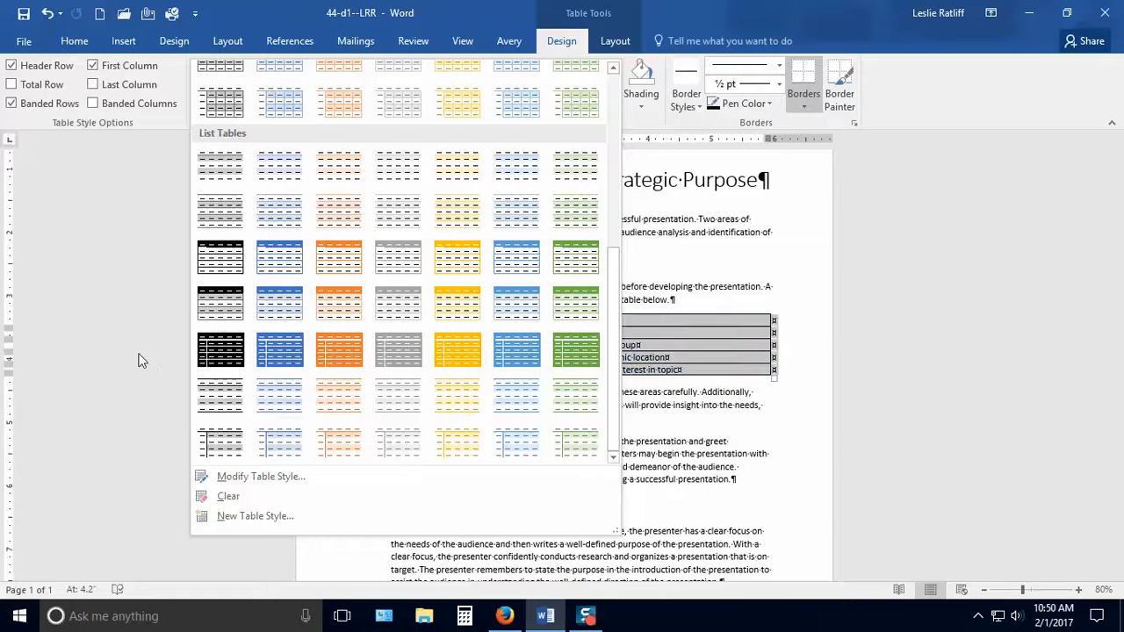
left_click(279, 352)
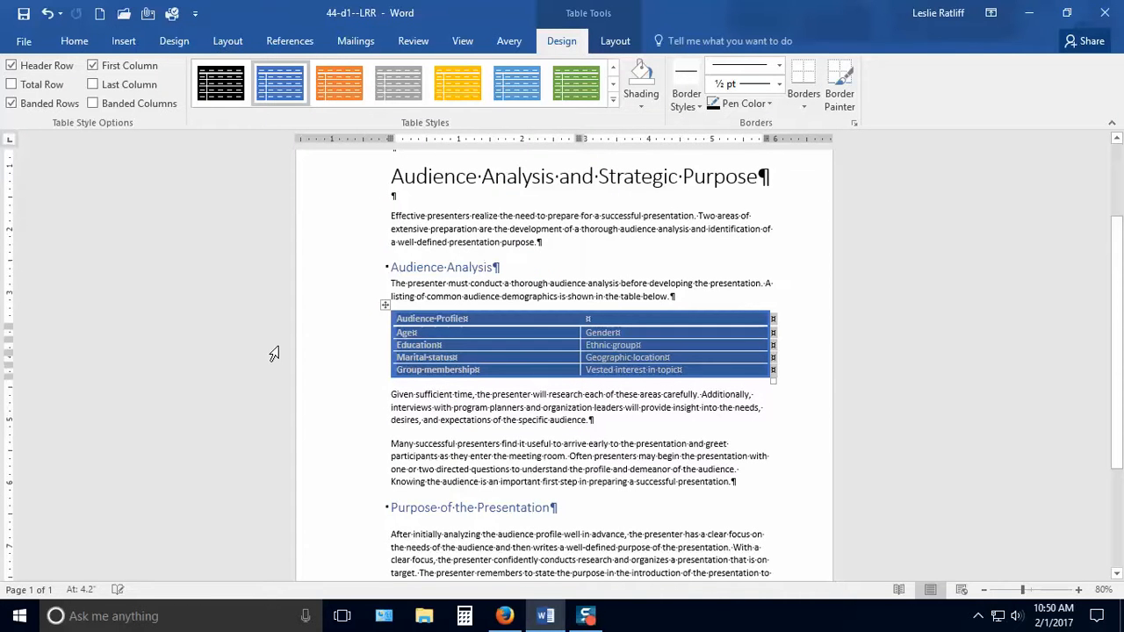
left_click(798, 395)
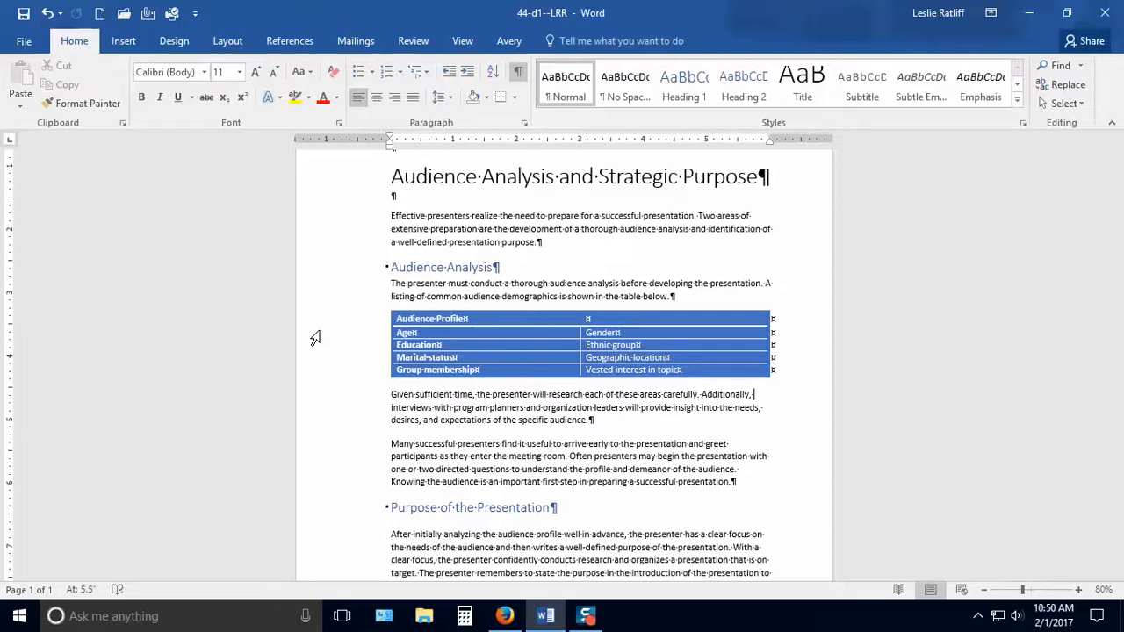
AutoFit the columns of the whole Audience Profile table to their contents
left_click(384, 303)
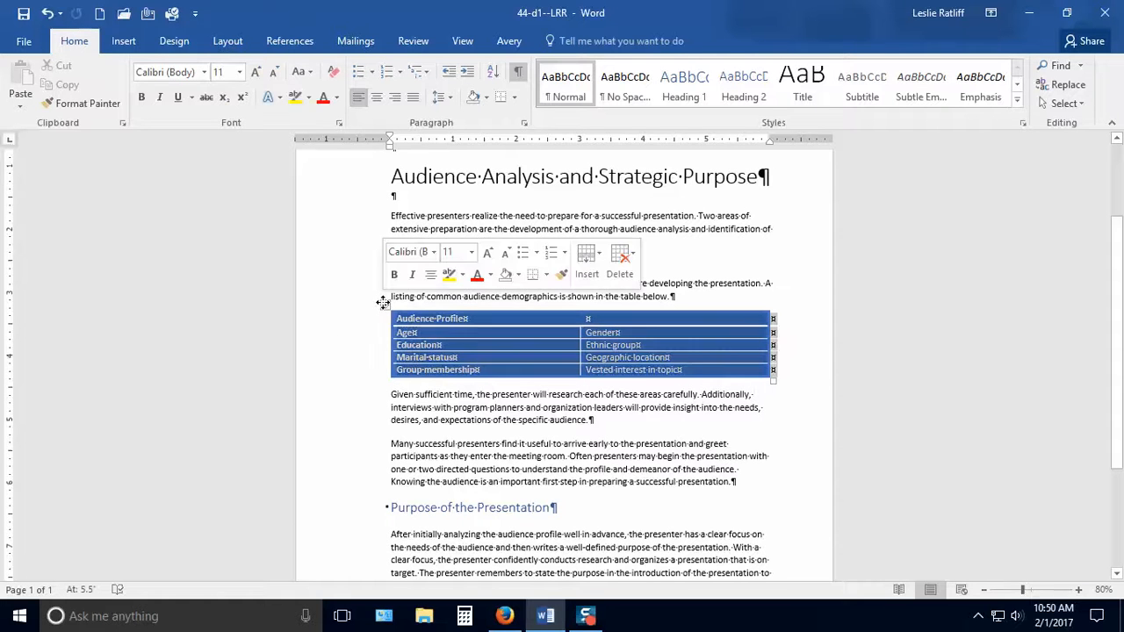
left_click(615, 46)
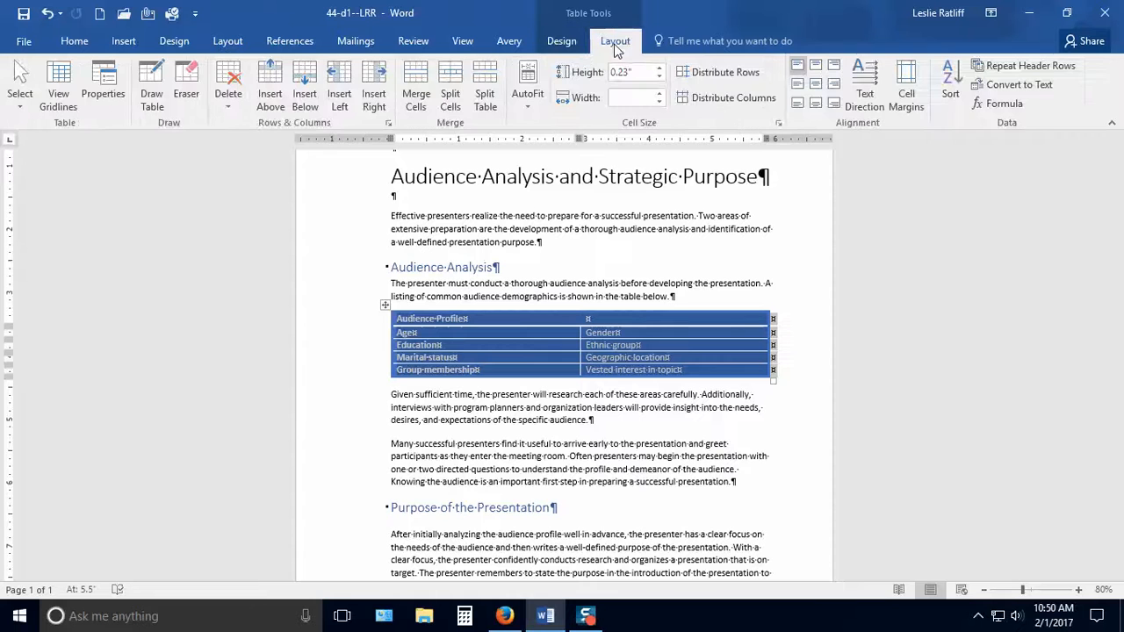
left_click(528, 97)
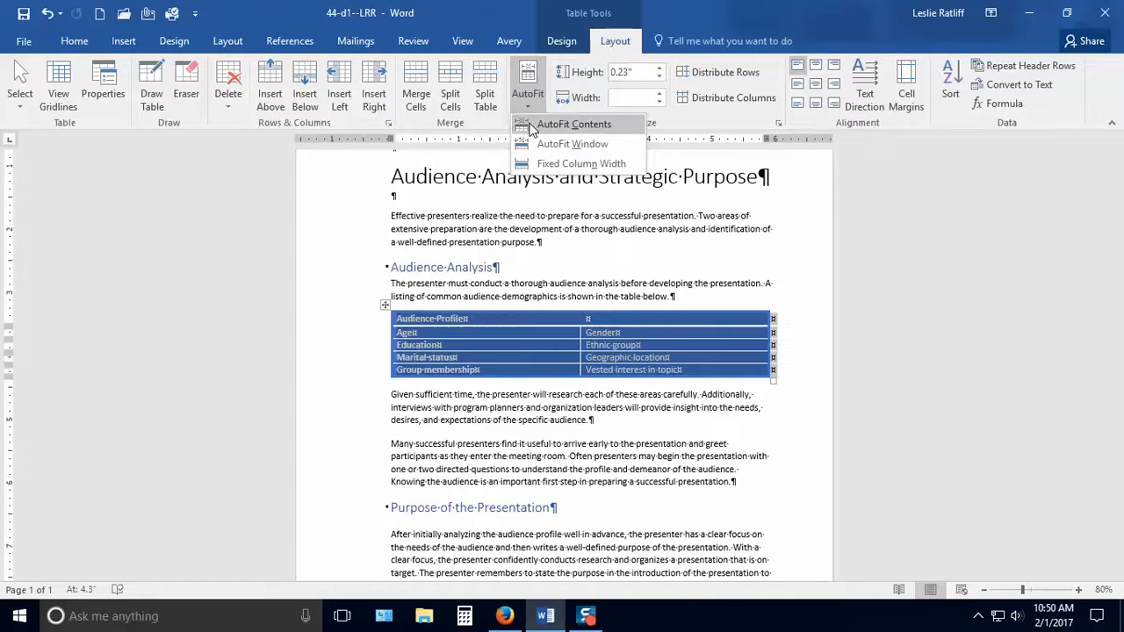
left_click(529, 128)
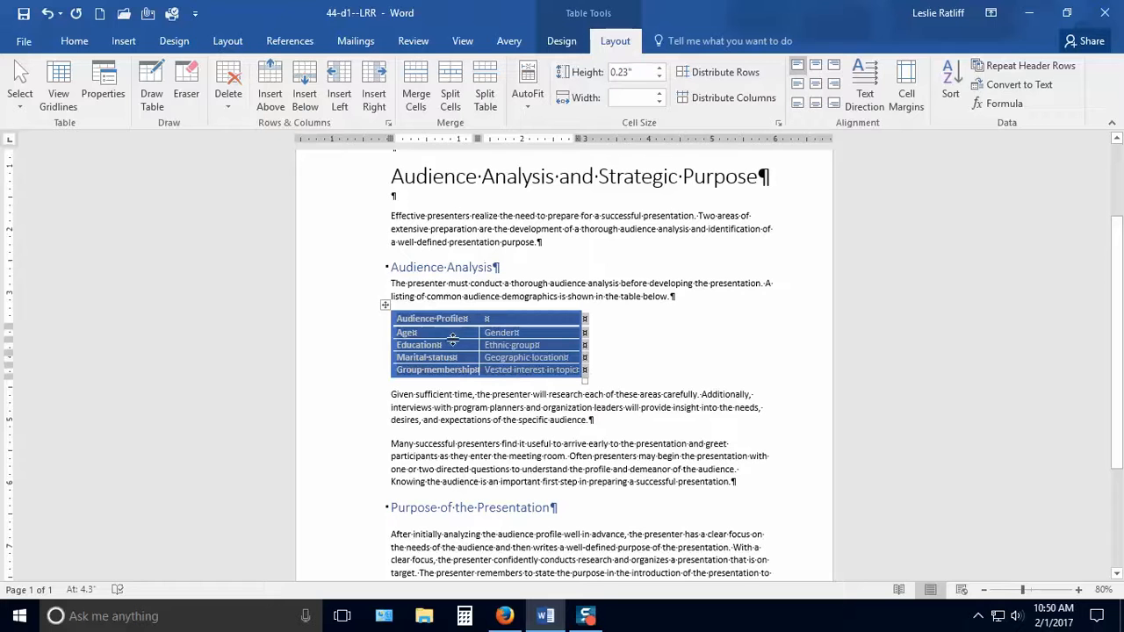
Center the whole Audience Profile table horizontally between the page margins
left_click(77, 41)
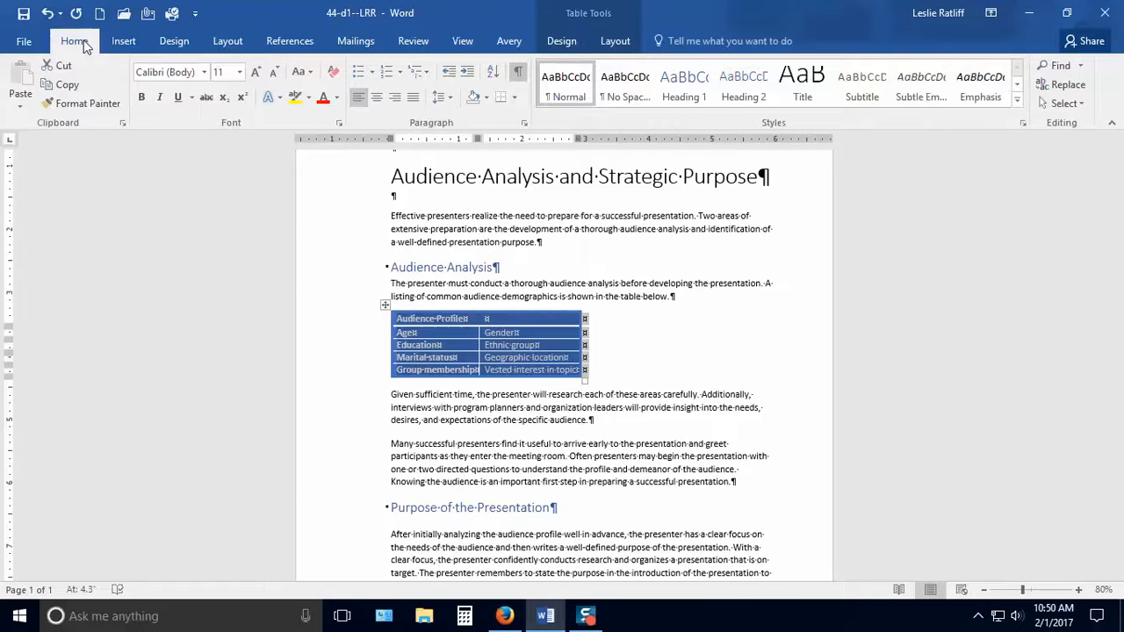
left_click(378, 99)
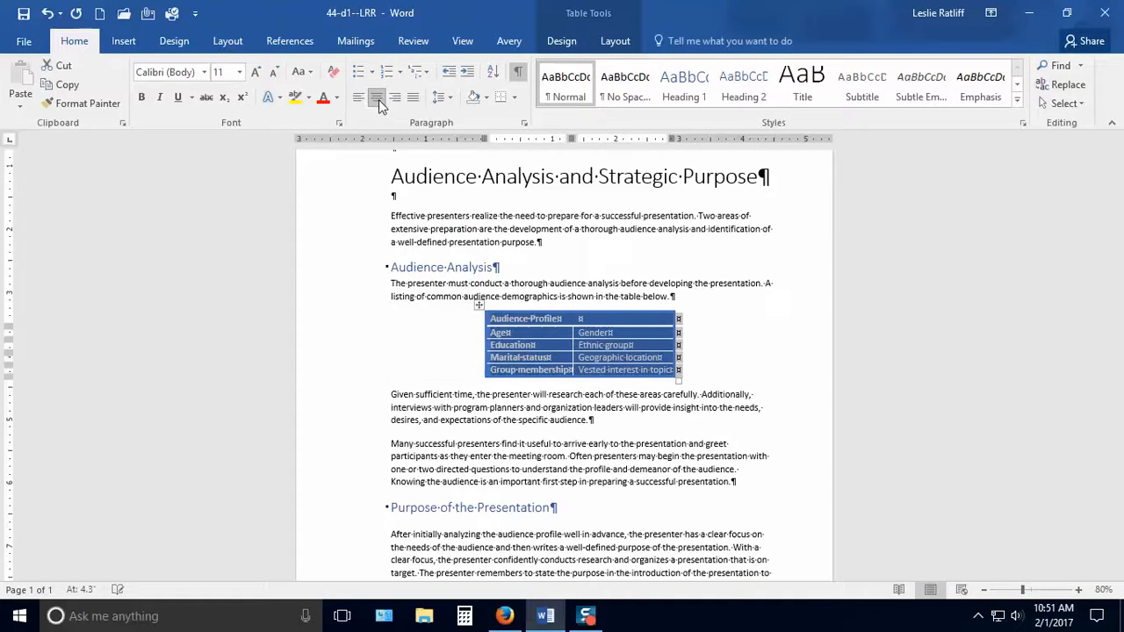
left_click(787, 344)
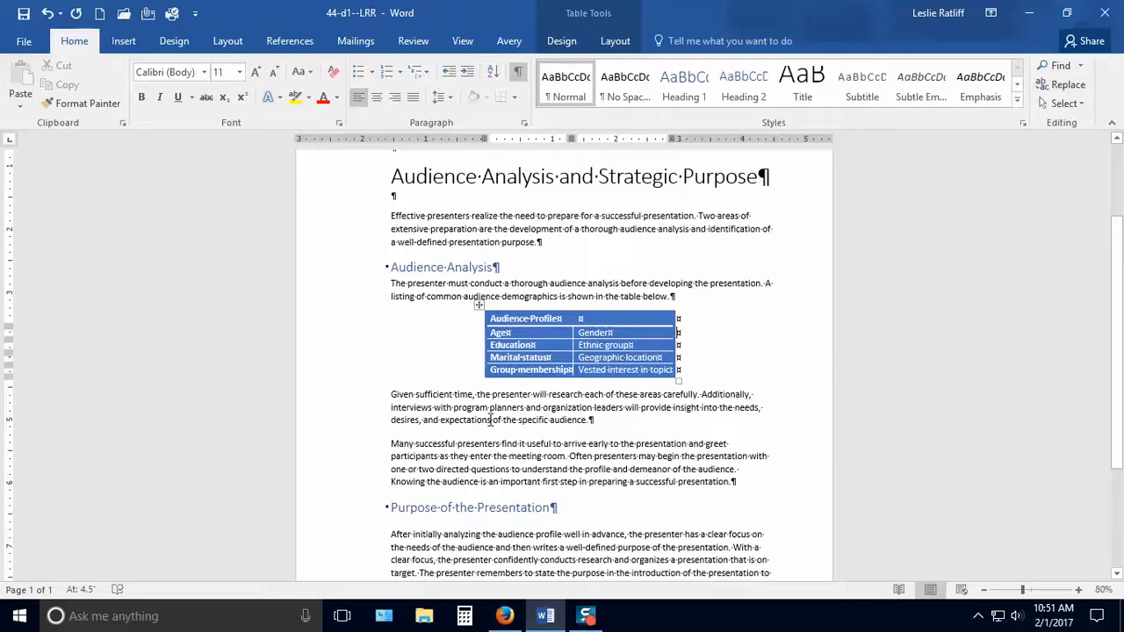
Review the line and paragraph spacing options for the paragraph directly below the table
left_click(390, 392)
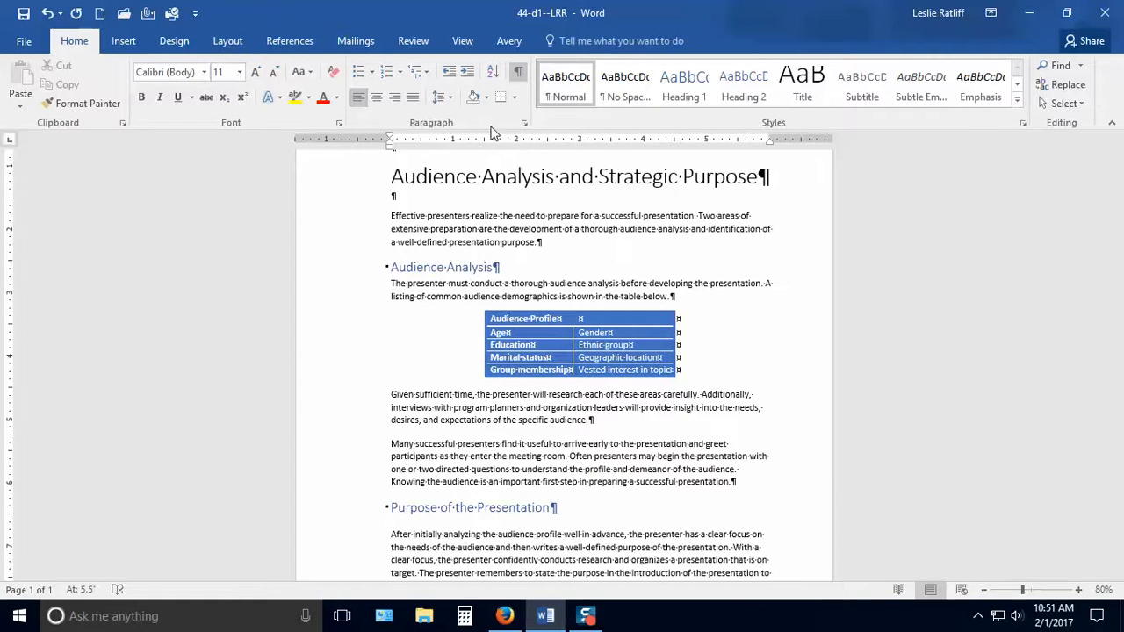
left_click(452, 104)
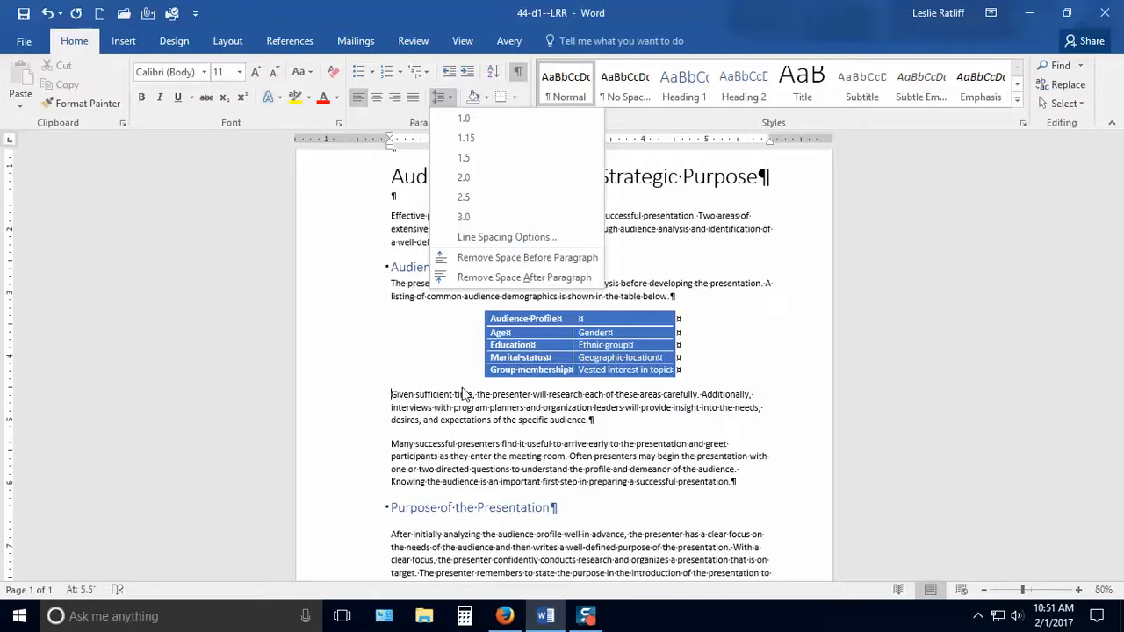
left_click(824, 384)
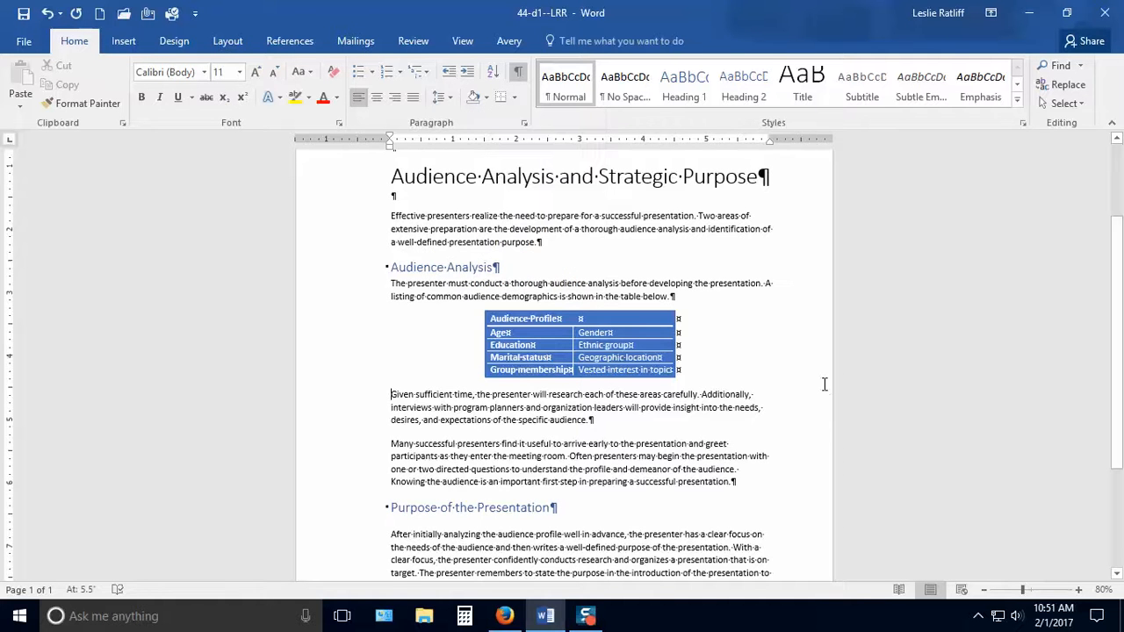
Hide the paragraph and formatting marks and proofread the report's layout from the title to the last paragraph
left_click(518, 71)
scroll(795, 319, "up", 3)
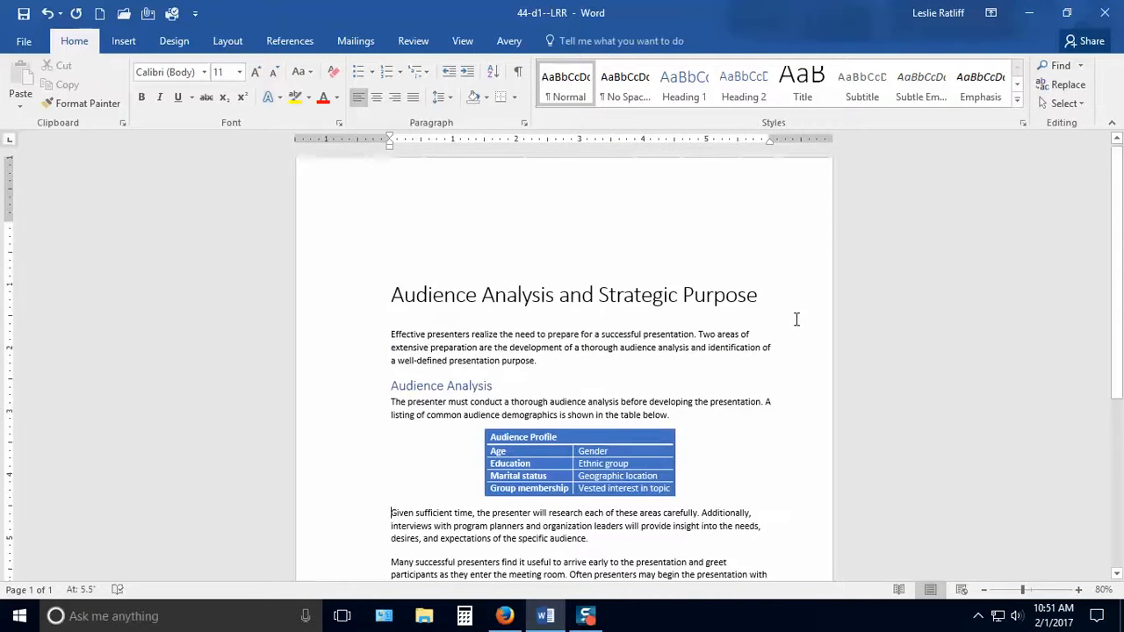
scroll(798, 320, "down", 3)
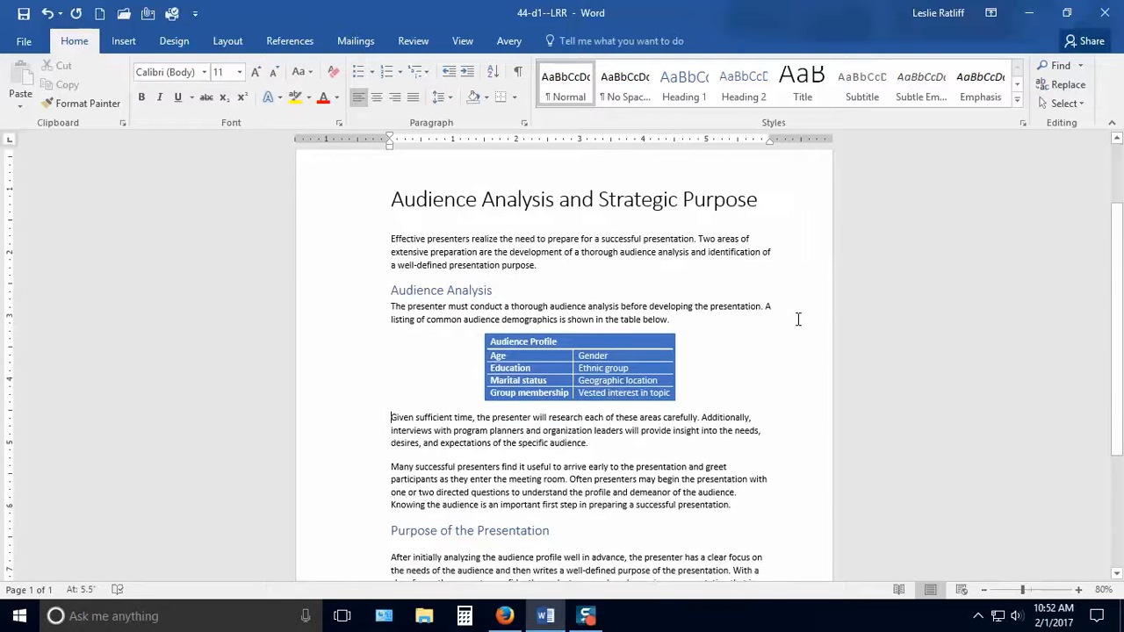
scroll(797, 317, "down", 6)
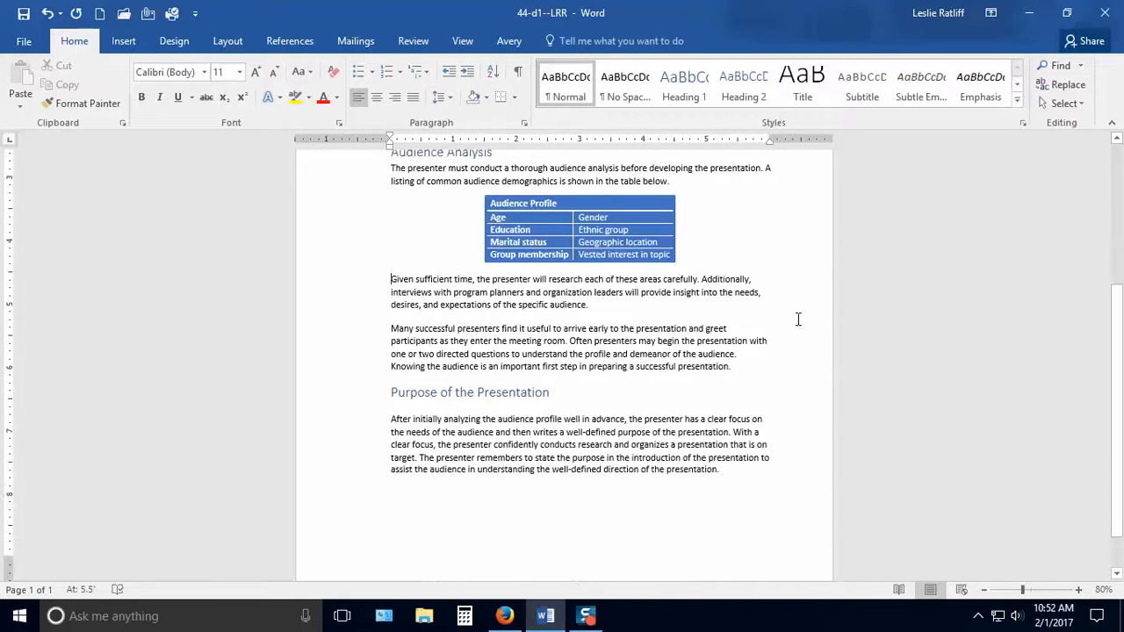
scroll(798, 320, "up", 4)
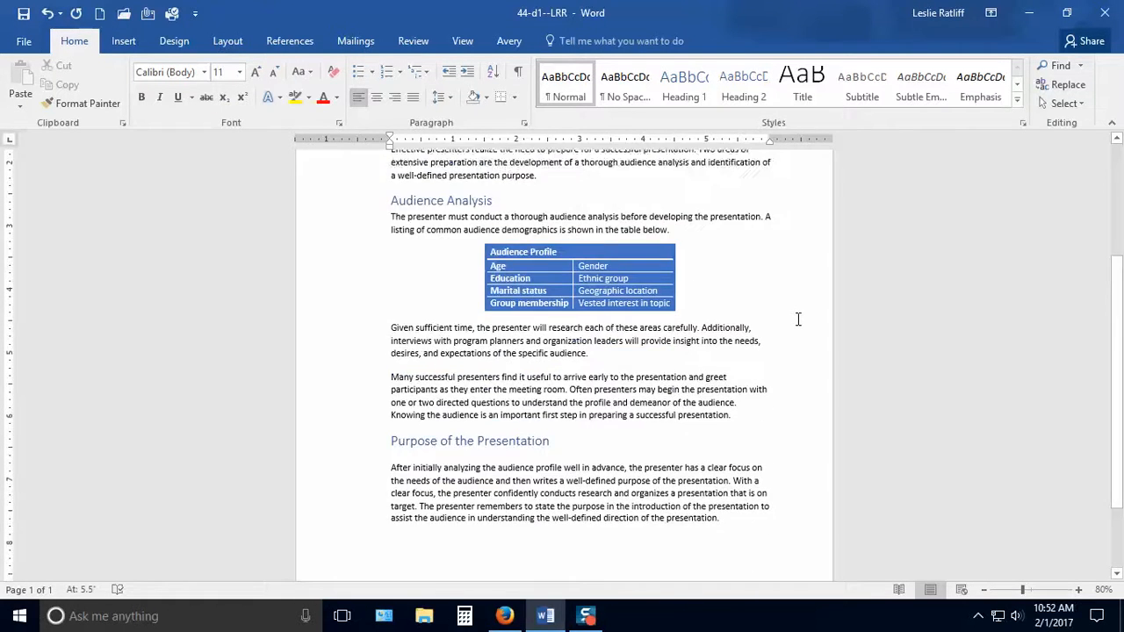
scroll(798, 320, "up", 3)
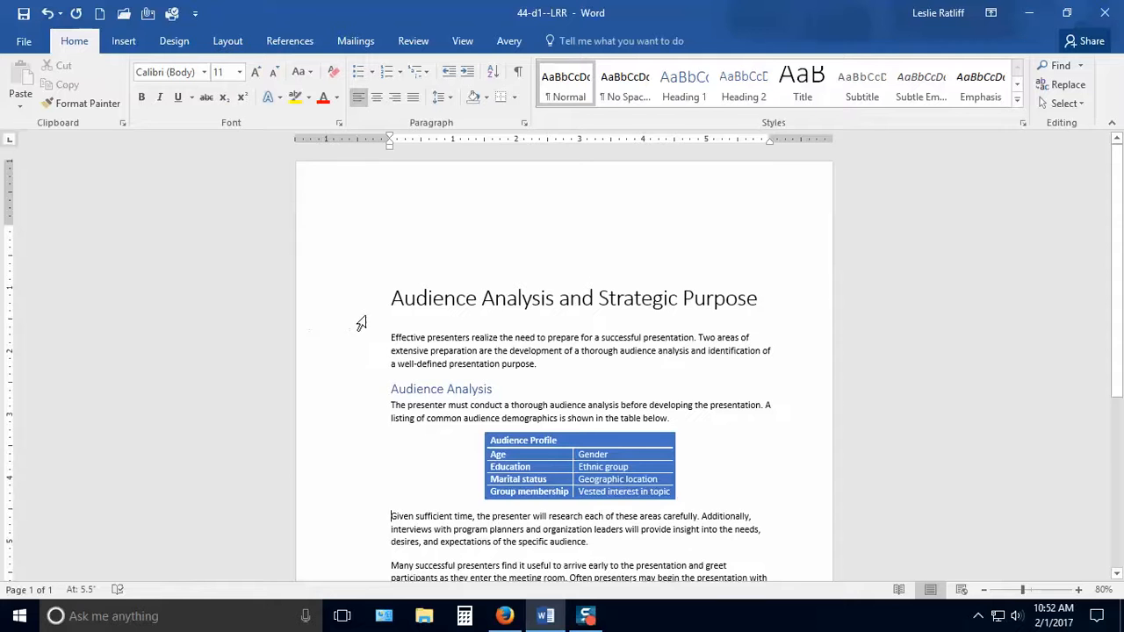
scroll(660, 349, "down", 3)
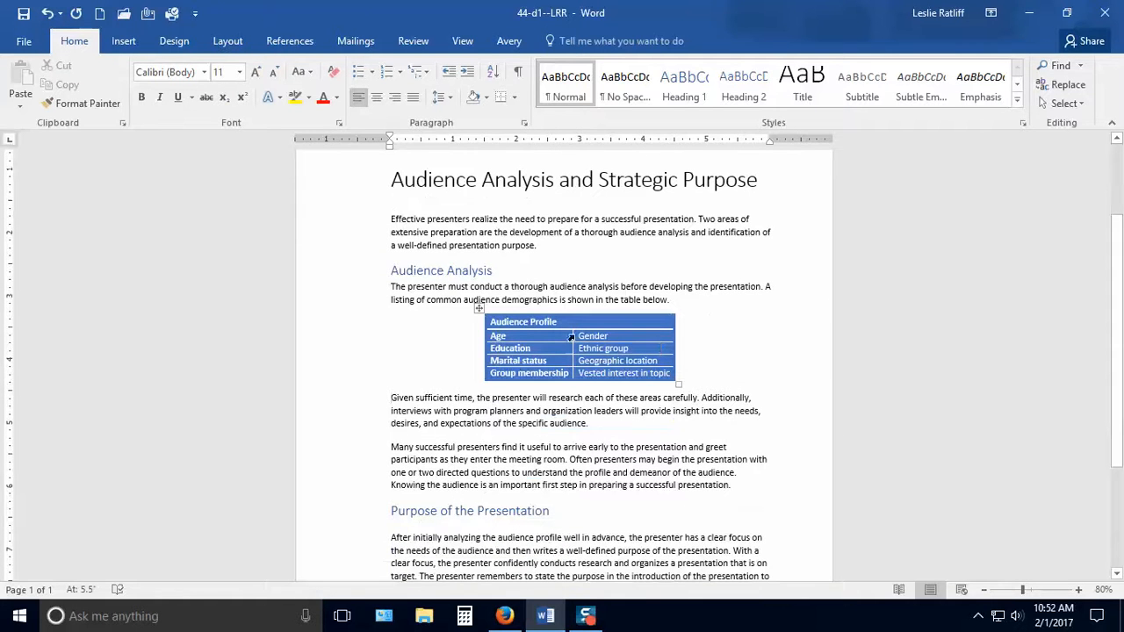
Check which styles are applied to the Purpose of the Presentation heading and the report title, and look over the page
left_click(425, 511)
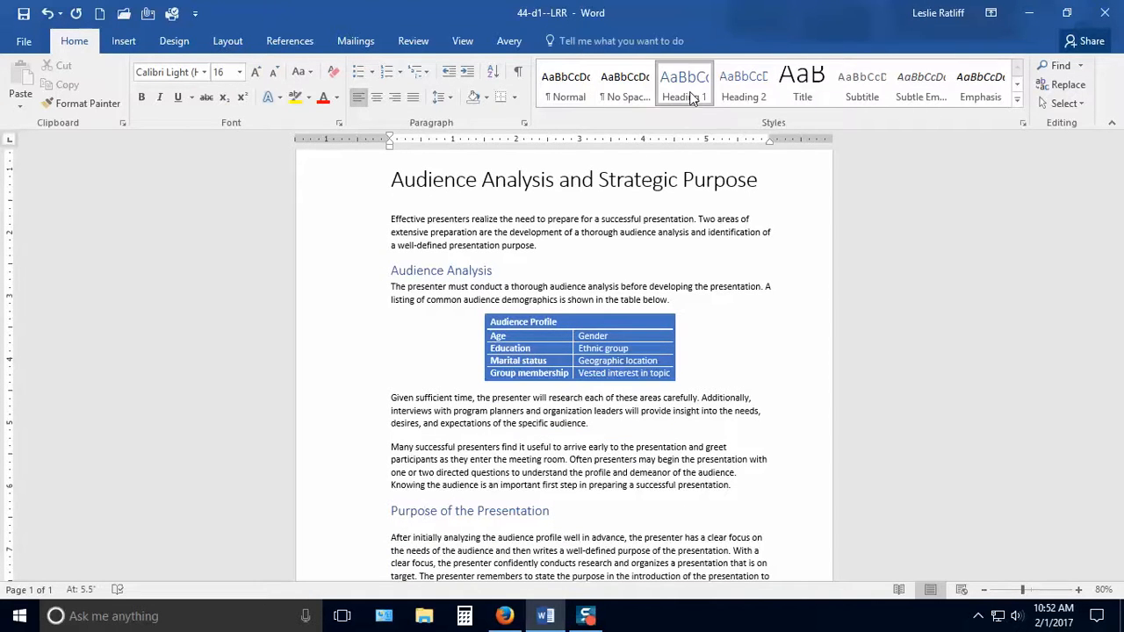
left_click(484, 179)
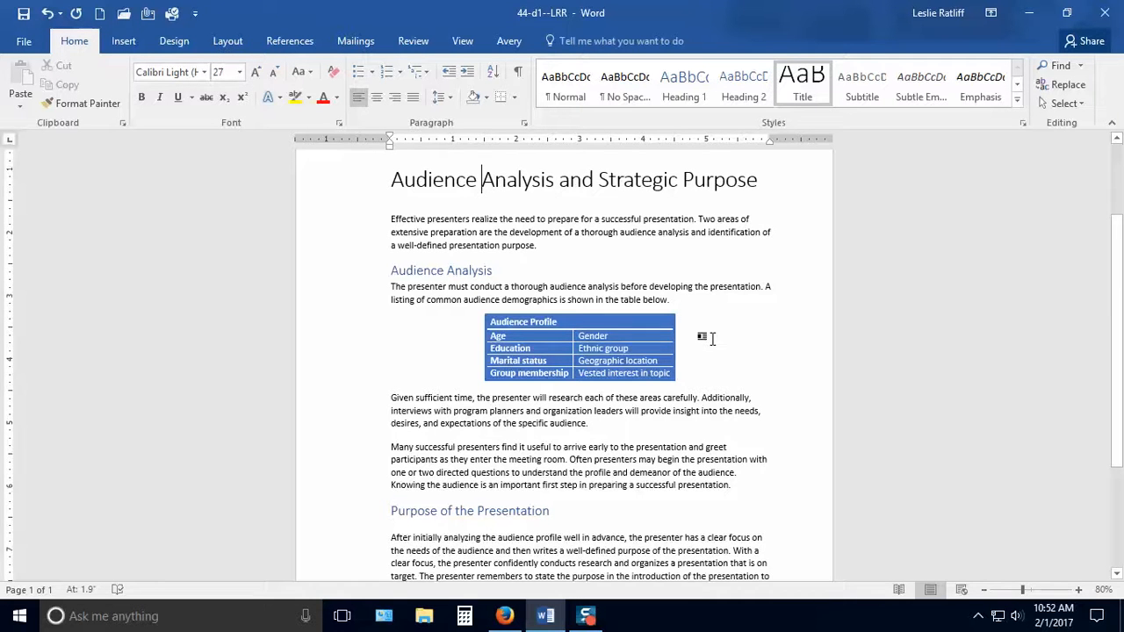
scroll(712, 339, "down", 4)
scroll(714, 339, "up", 7)
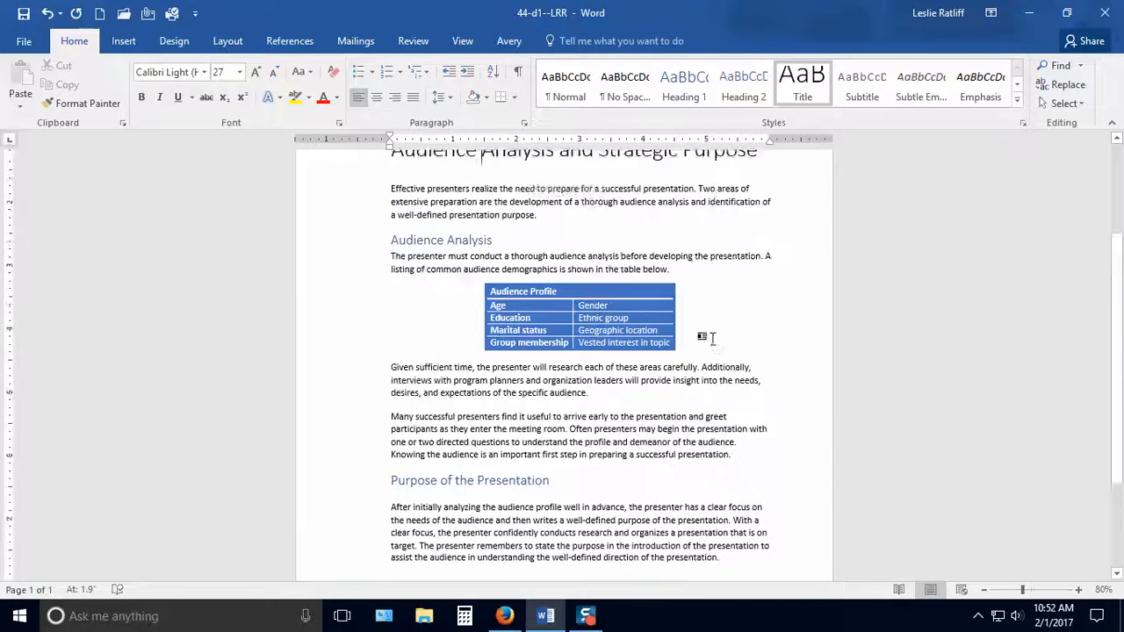